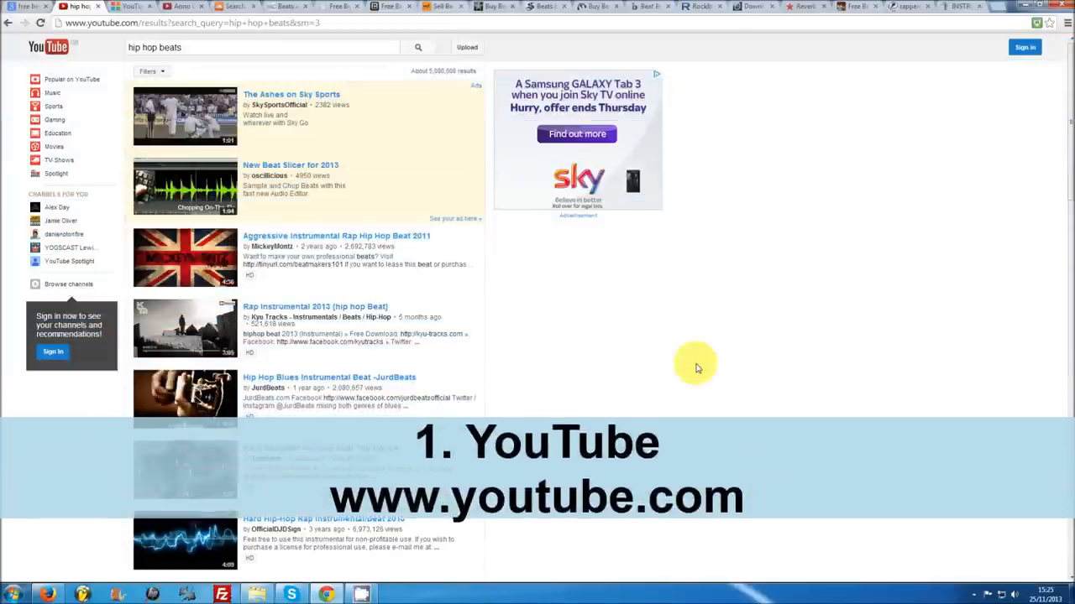
pyautogui.scroll(-2, 697, 367)
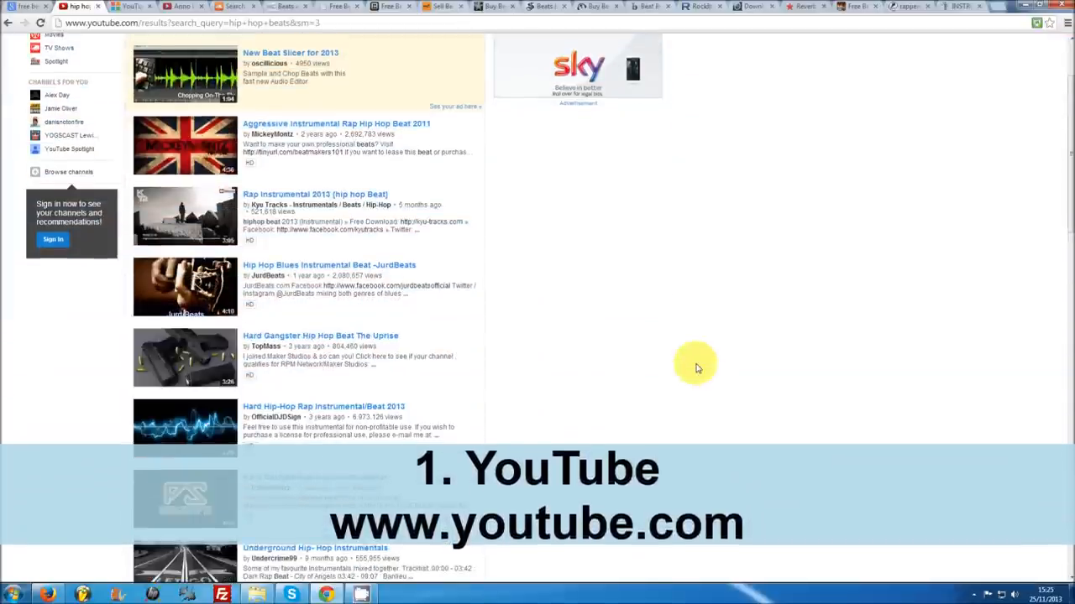
pyautogui.scroll(-1, 697, 366)
pyautogui.scroll(-1, 697, 367)
pyautogui.scroll(-1, 697, 367)
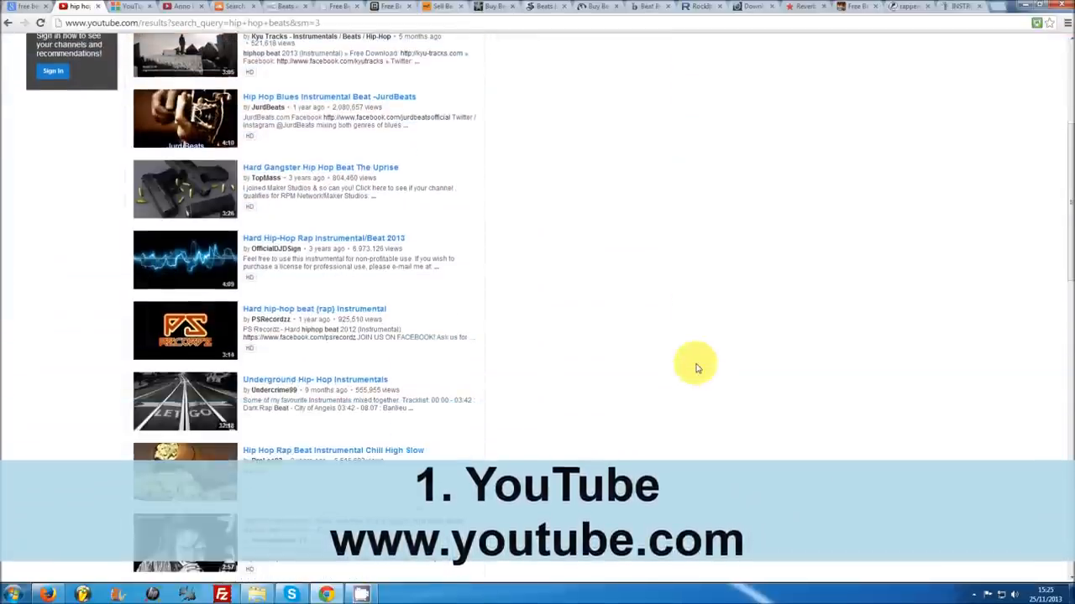
pyautogui.scroll(-1, 697, 366)
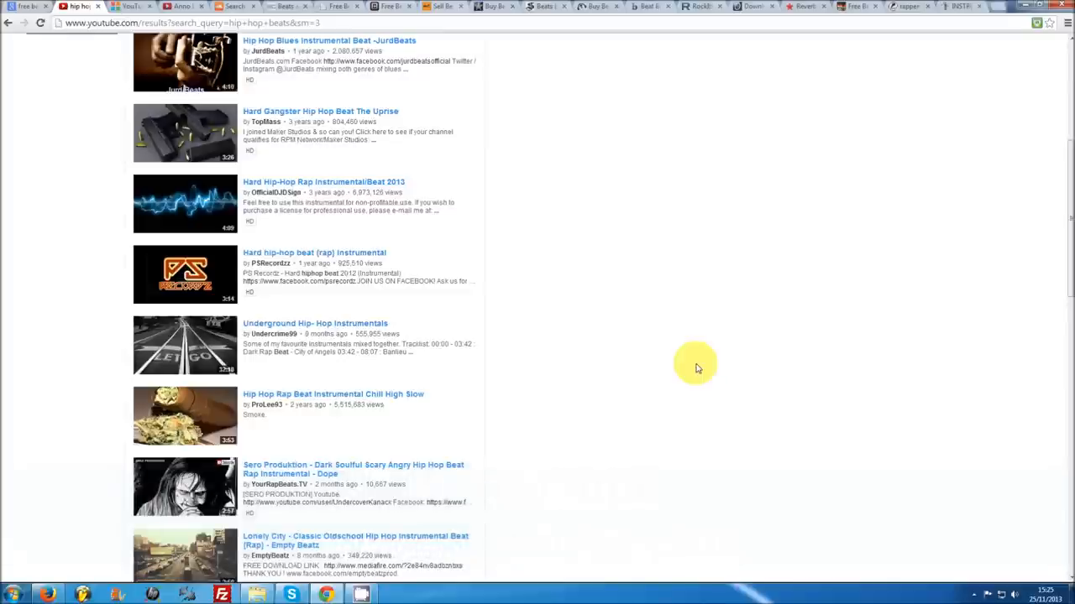
pyautogui.scroll(-1, 697, 367)
pyautogui.scroll(-1, 697, 367)
pyautogui.scroll(-1, 697, 367)
pyautogui.scroll(-1, 697, 367)
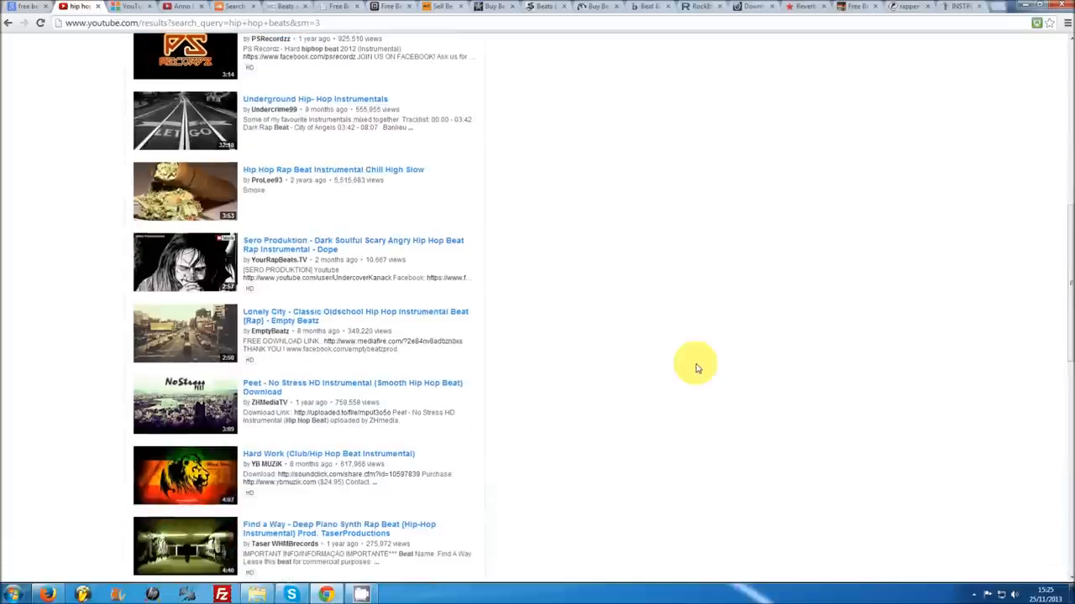
pyautogui.scroll(-1, 697, 367)
pyautogui.scroll(-1, 697, 366)
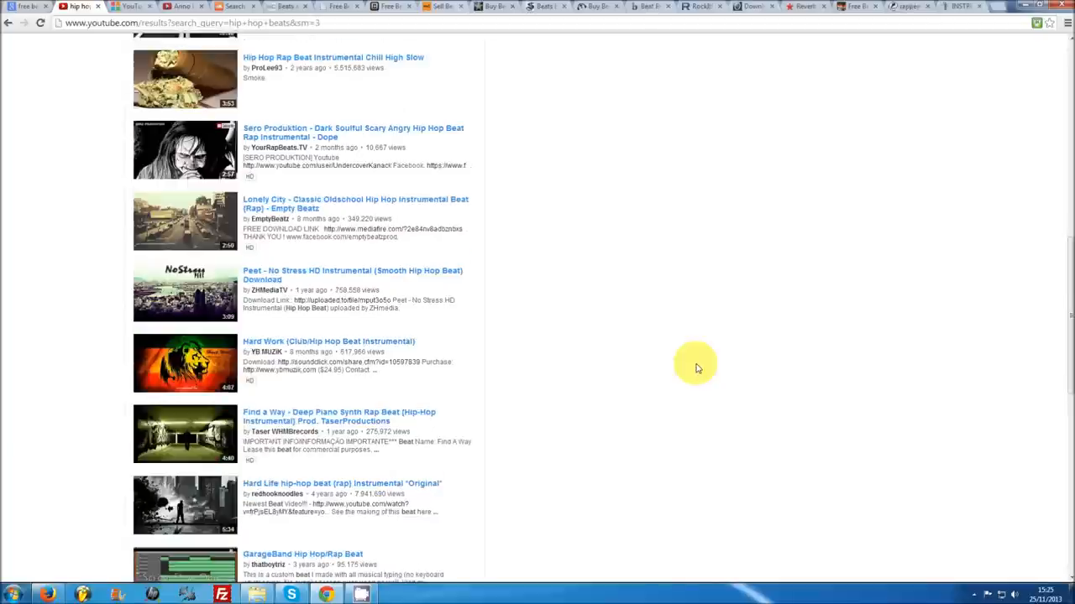
pyautogui.scroll(-1, 696, 367)
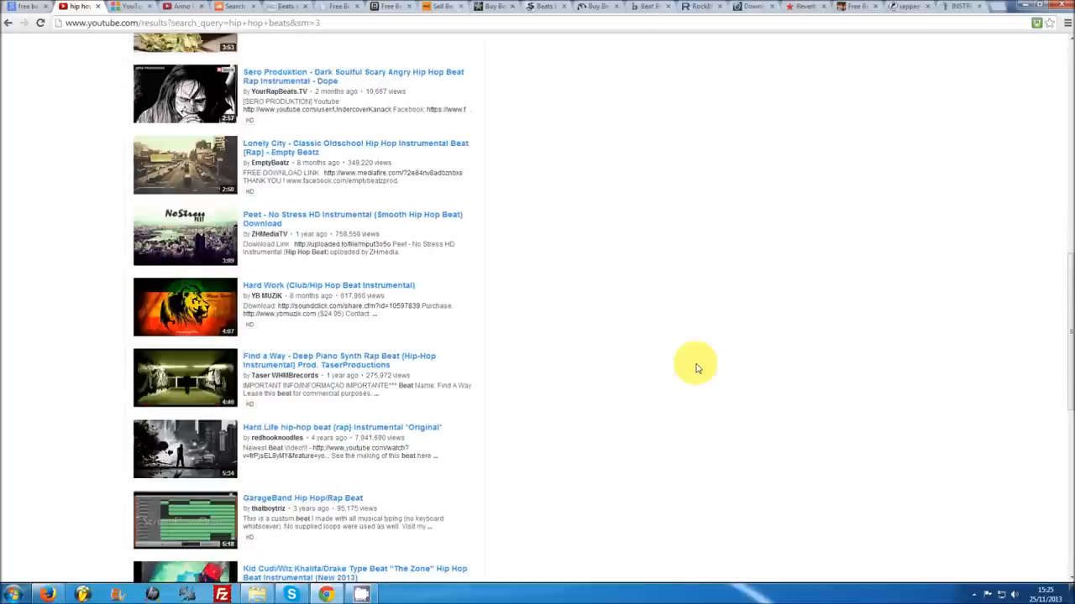
pyautogui.scroll(-2, 697, 367)
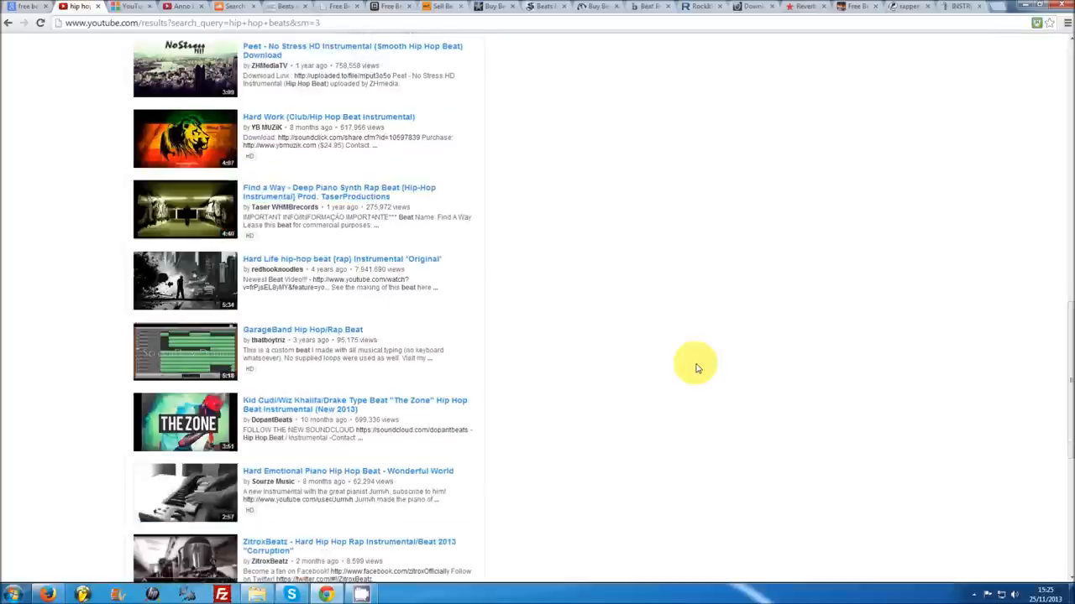
pyautogui.scroll(-1, 697, 366)
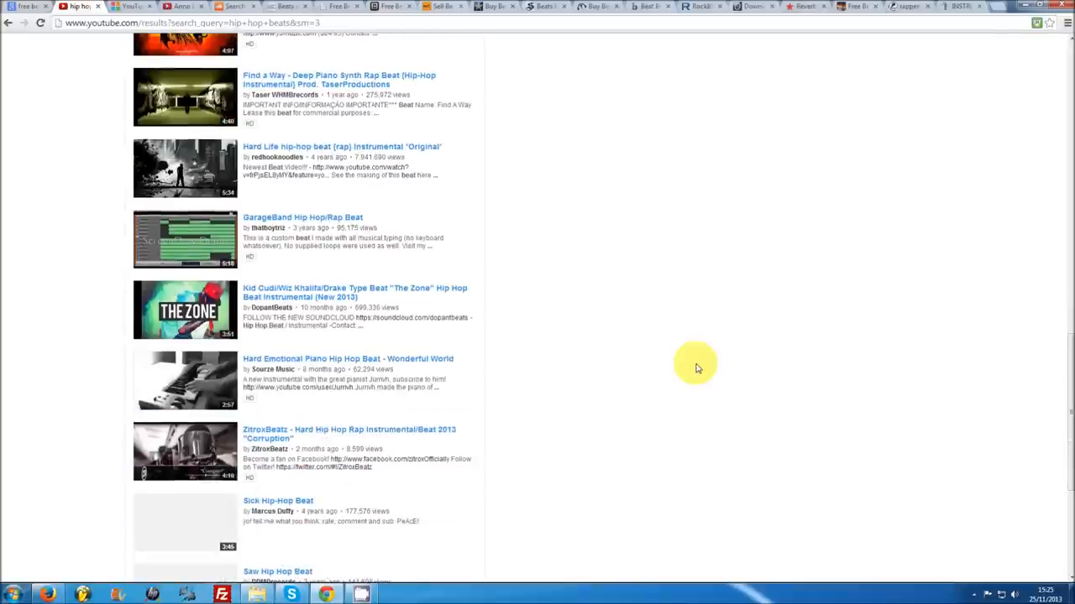
pyautogui.scroll(-1, 697, 367)
pyautogui.scroll(-1, 697, 367)
pyautogui.scroll(5, 697, 367)
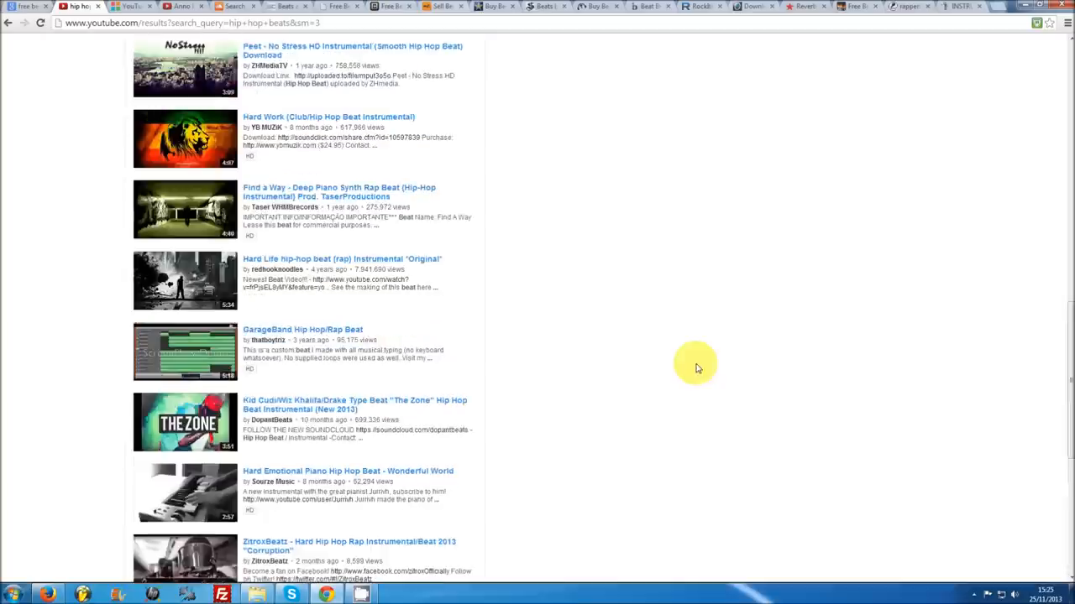
# Switch to the DVDVideoSoft Free YouTube to MP3 Converter page
pyautogui.click(130, 6)
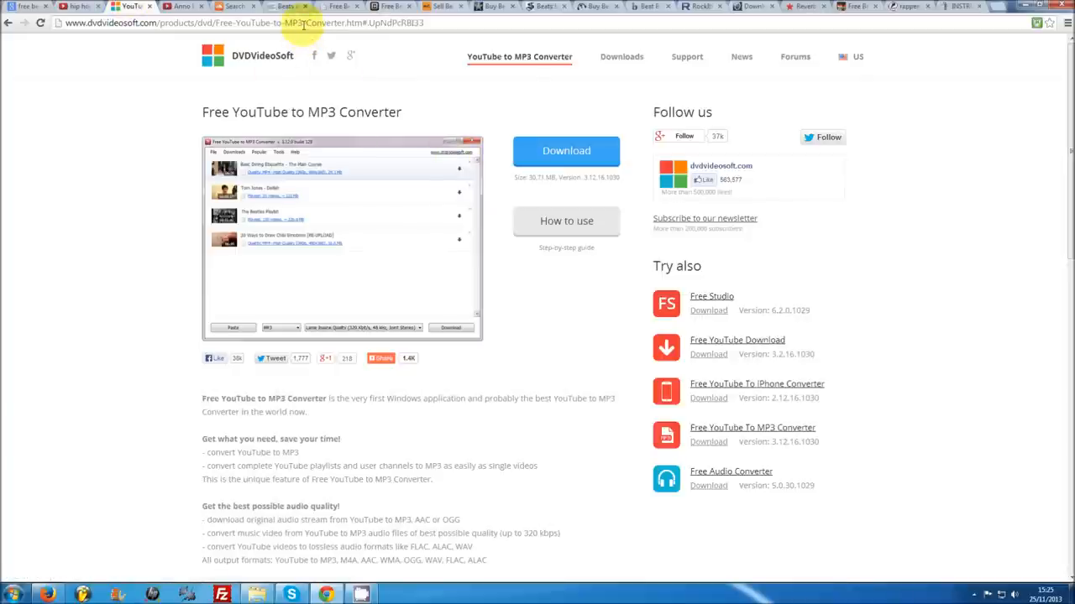
# Switch to the Anno Domini Beats YouTube channel page
pyautogui.click(180, 6)
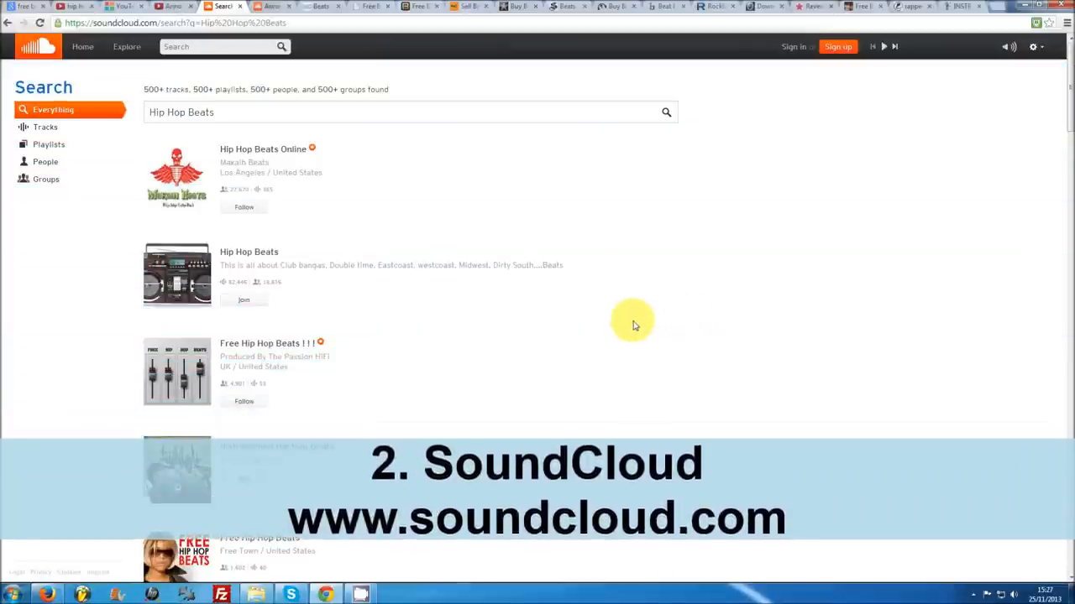
pyautogui.scroll(-2, 601, 324)
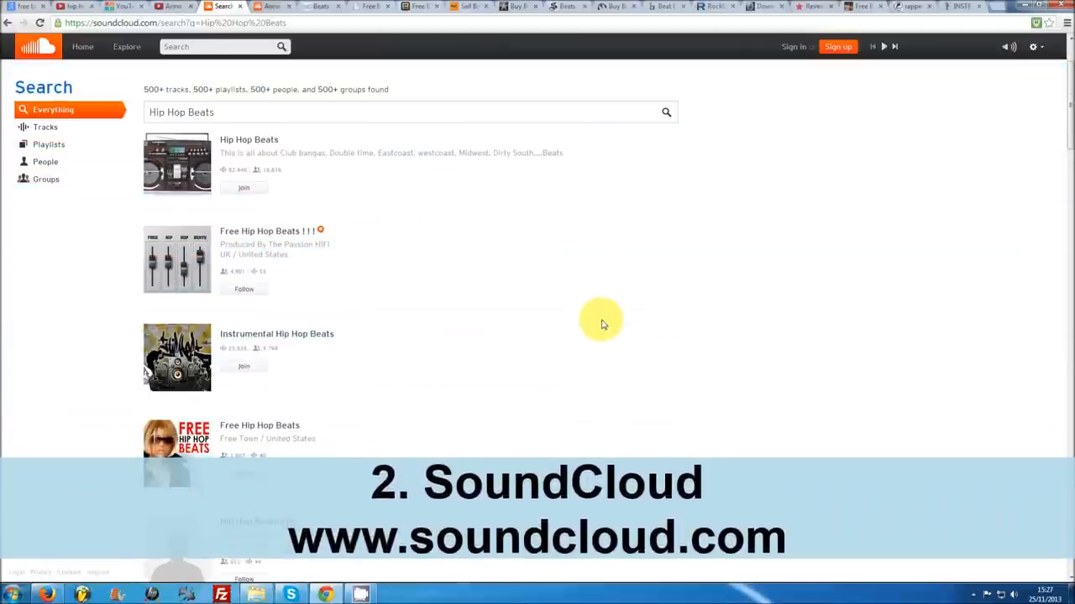
pyautogui.scroll(-1, 601, 323)
pyautogui.scroll(-1, 601, 323)
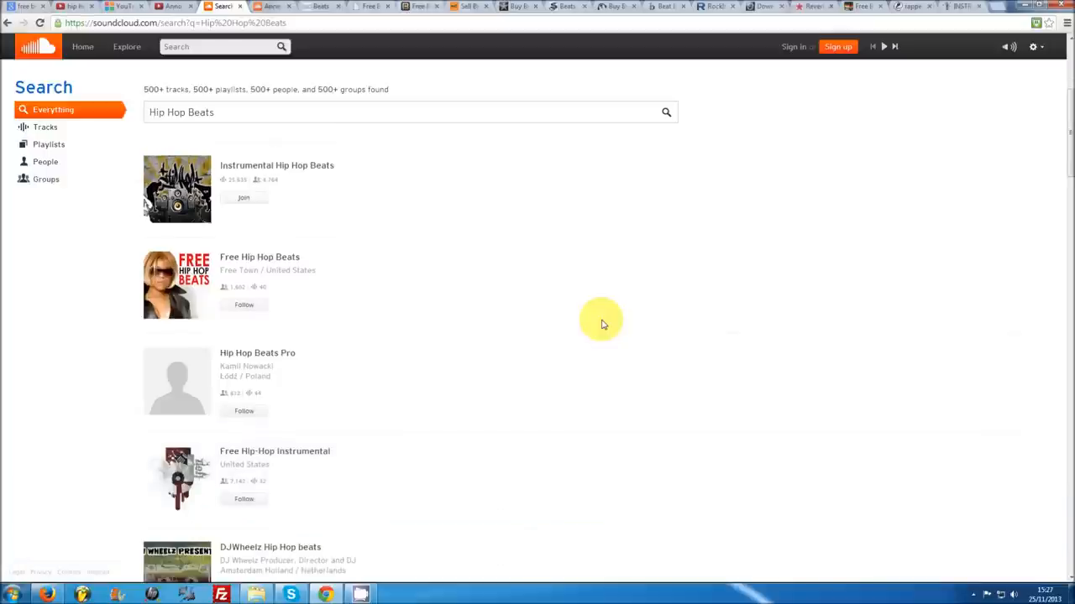
pyautogui.scroll(-1, 601, 323)
pyautogui.scroll(-1, 601, 323)
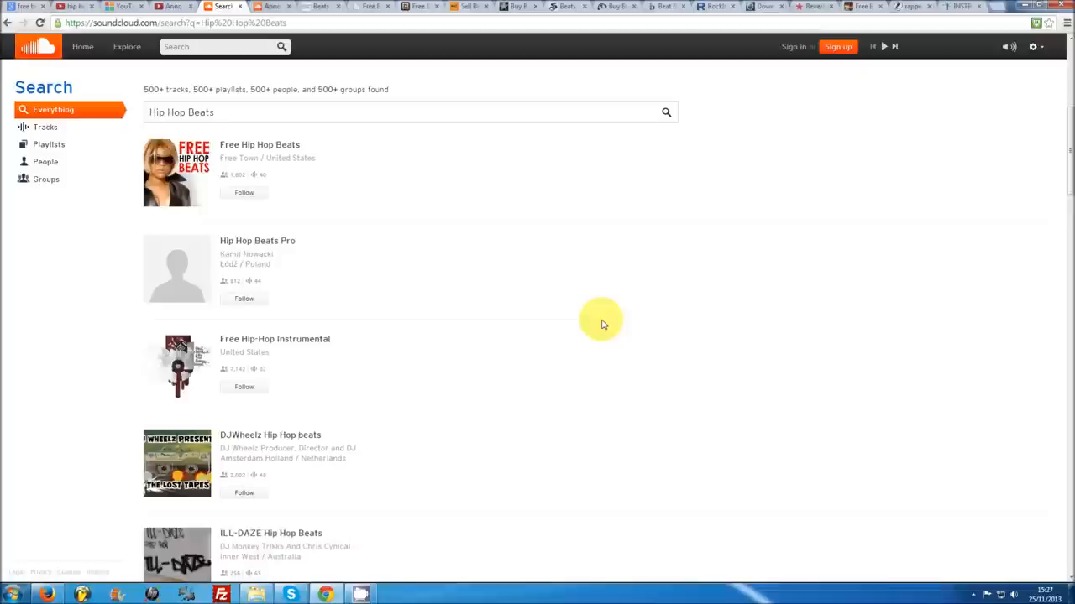
pyautogui.scroll(-1, 601, 323)
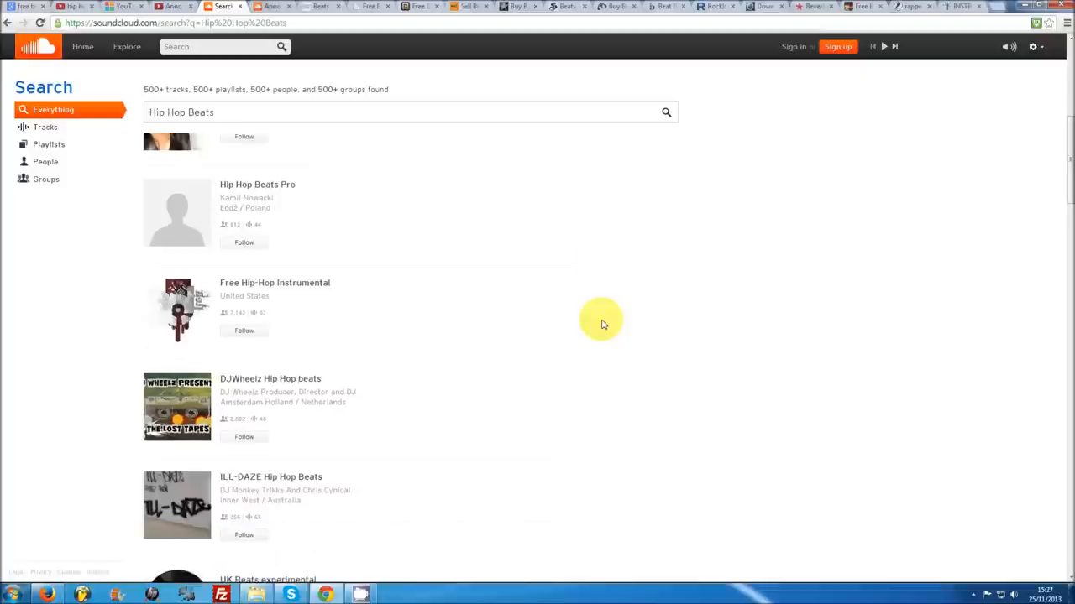
pyautogui.scroll(-2, 601, 324)
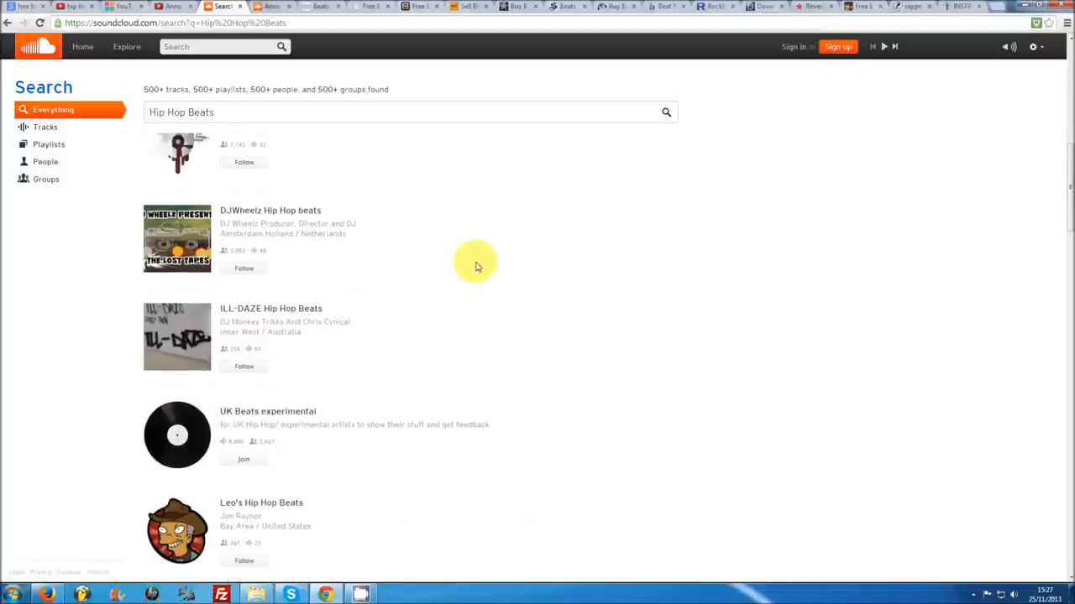
# Switch to the Anno Domini Beats SoundCloud profile page
pyautogui.click(281, 6)
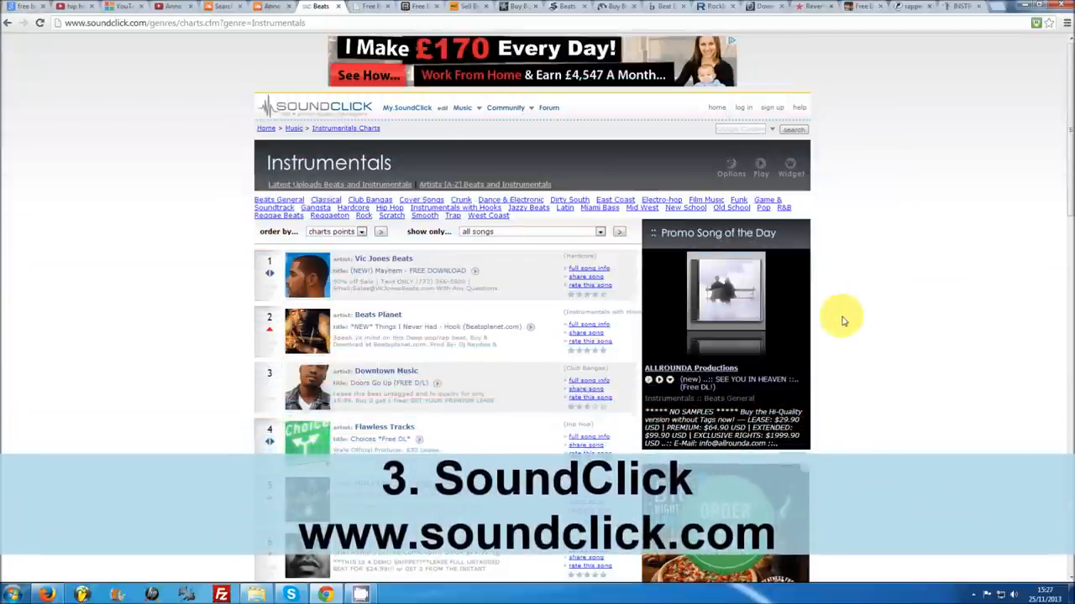
pyautogui.scroll(-1, 843, 320)
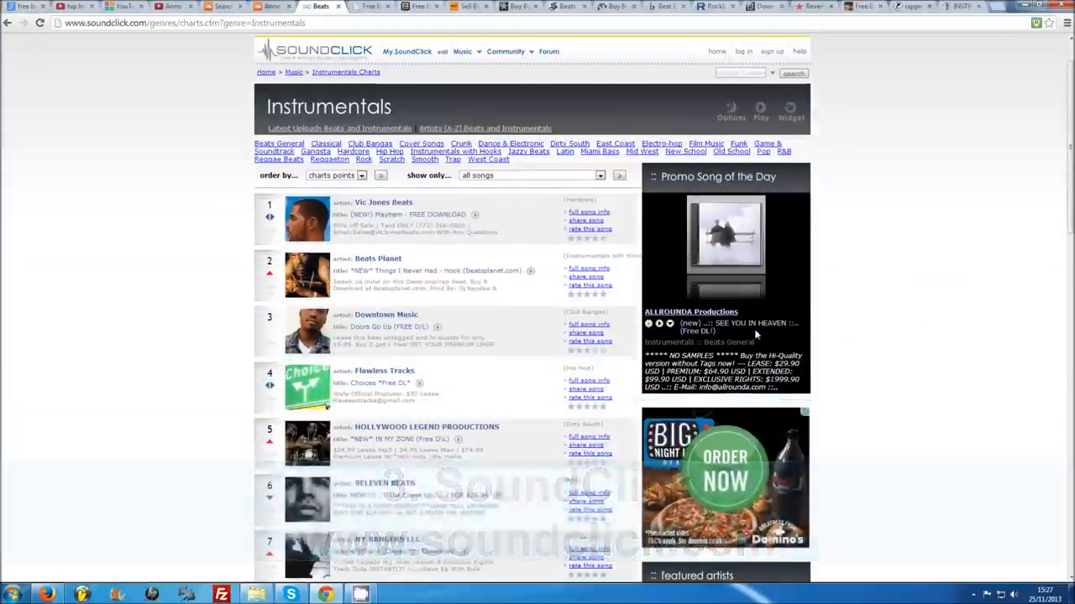
pyautogui.scroll(-1, 755, 333)
pyautogui.scroll(-1, 755, 334)
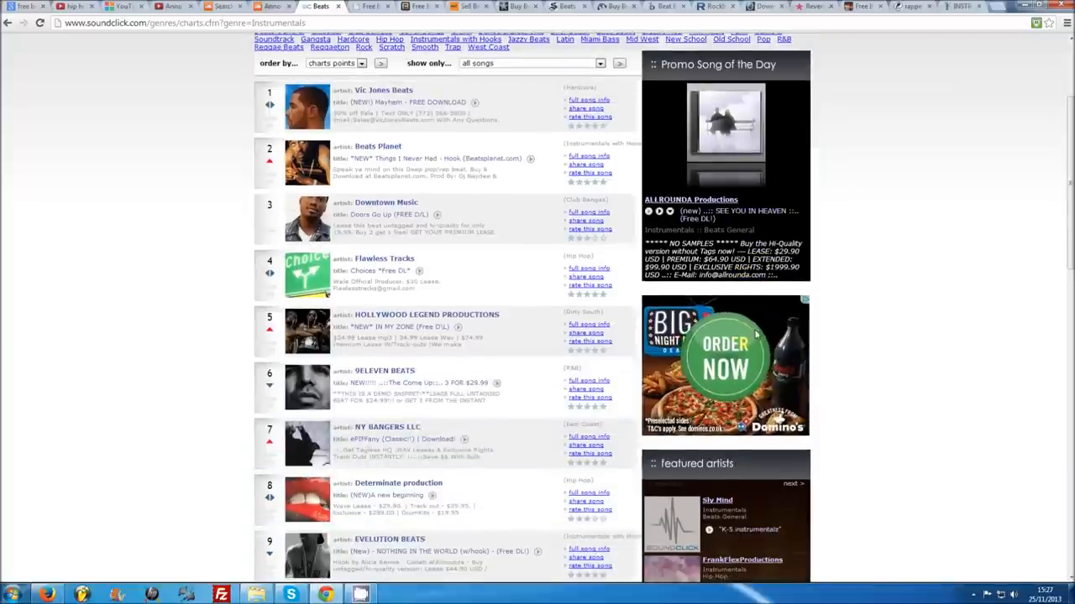
pyautogui.scroll(-1, 756, 333)
pyautogui.scroll(-2, 756, 333)
pyautogui.scroll(-1, 756, 334)
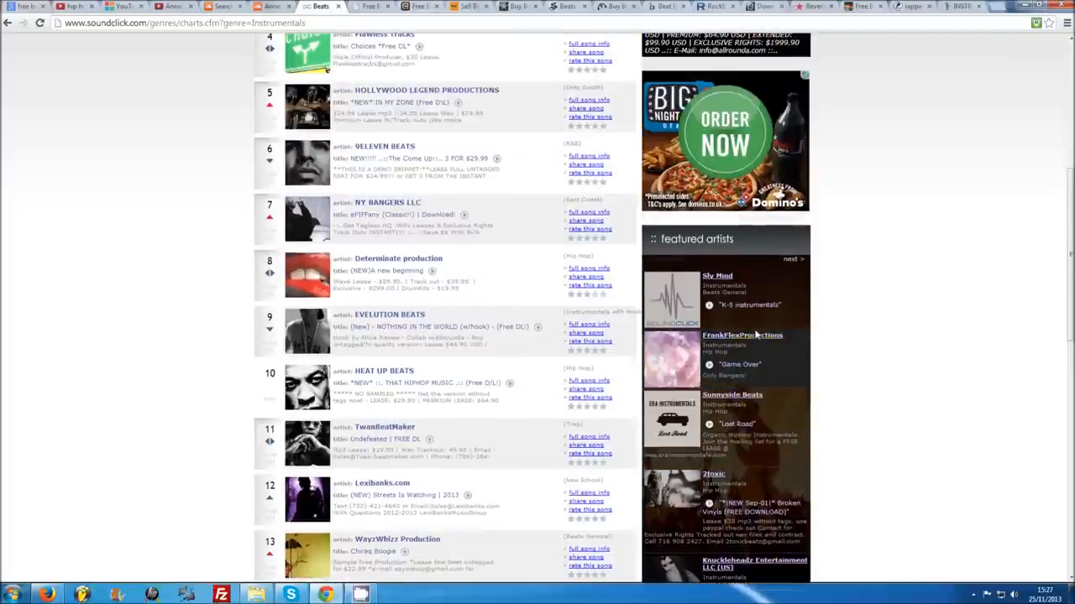
pyautogui.scroll(1, 756, 334)
pyautogui.scroll(1, 756, 334)
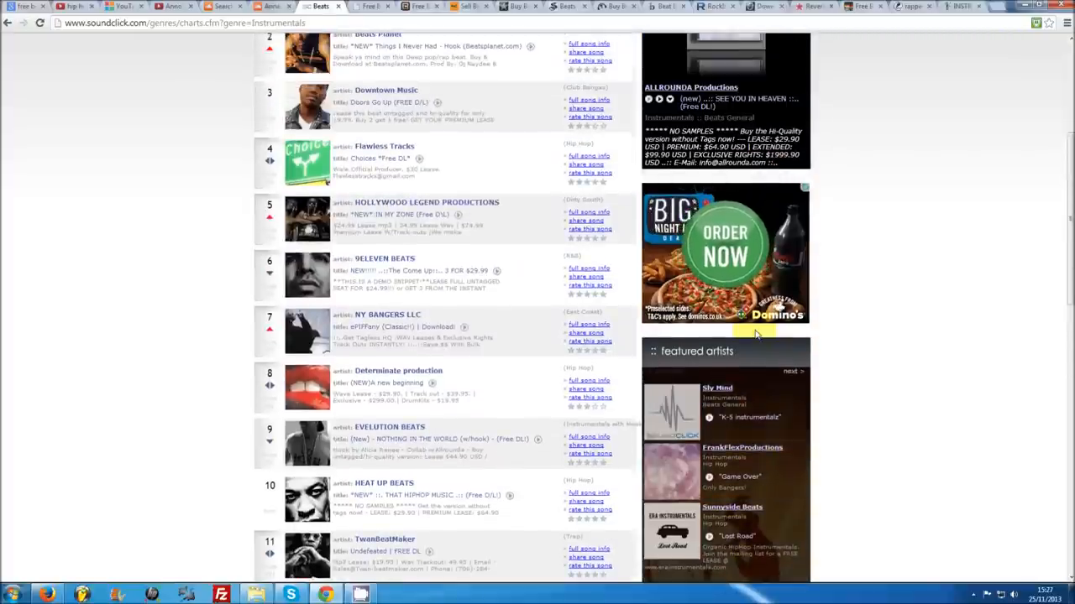
pyautogui.scroll(1, 755, 334)
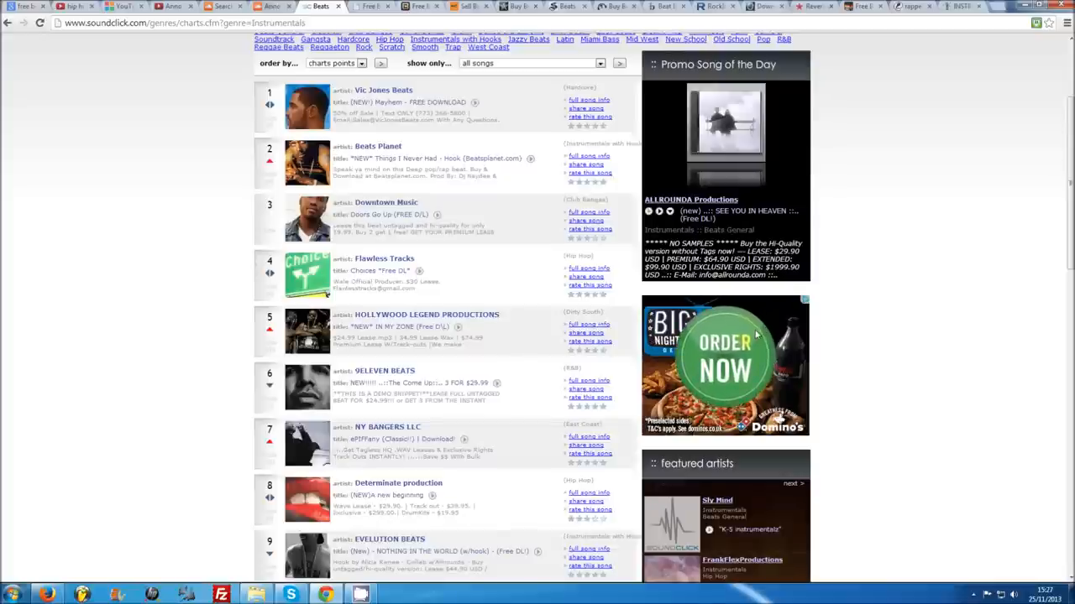
pyautogui.scroll(1, 756, 335)
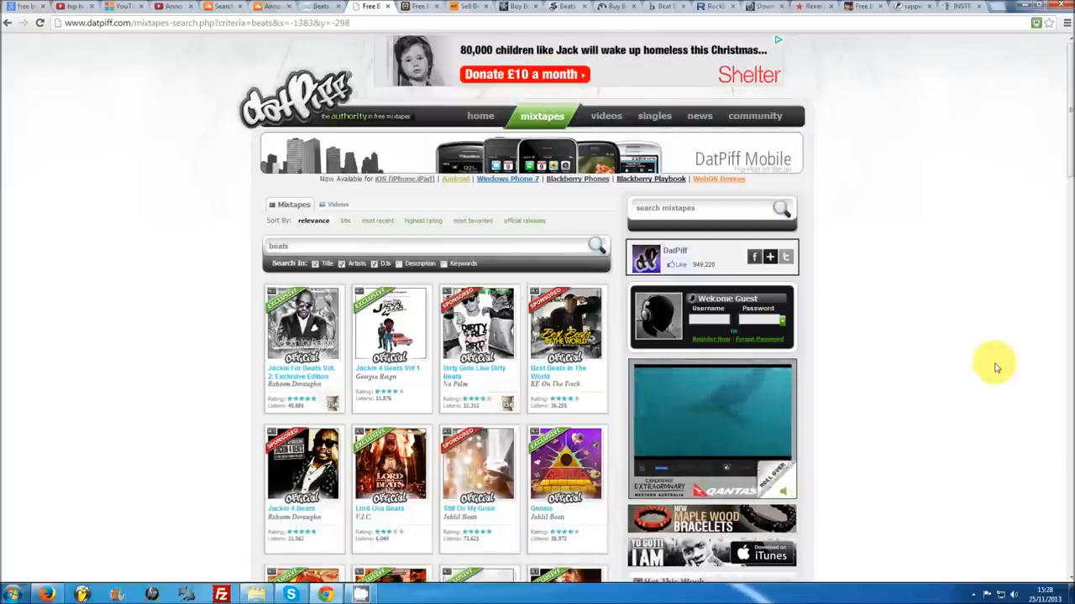
pyautogui.scroll(-2, 996, 367)
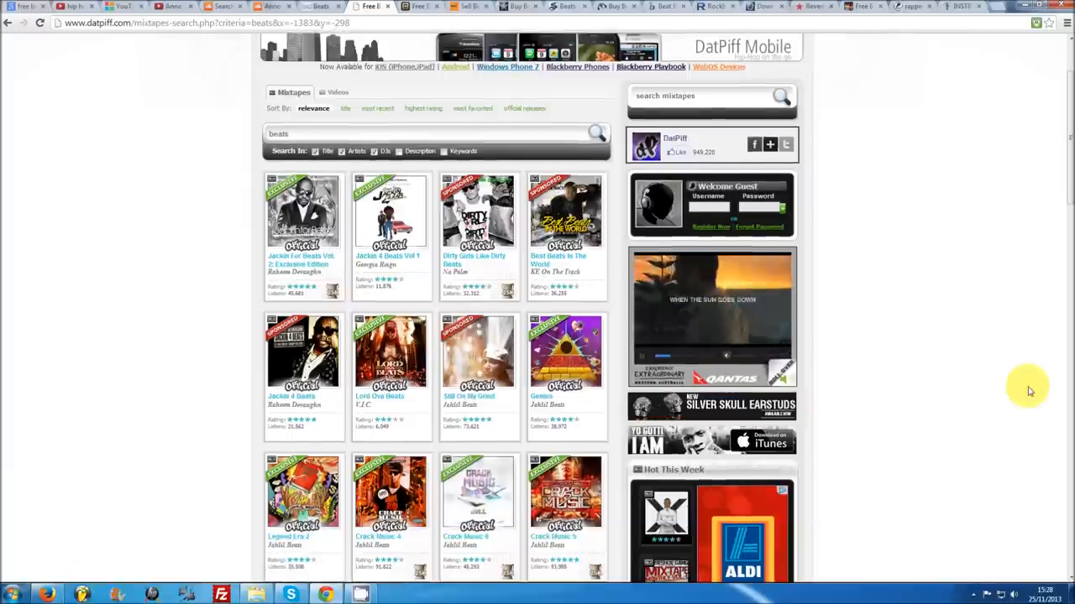
pyautogui.scroll(-1, 1032, 391)
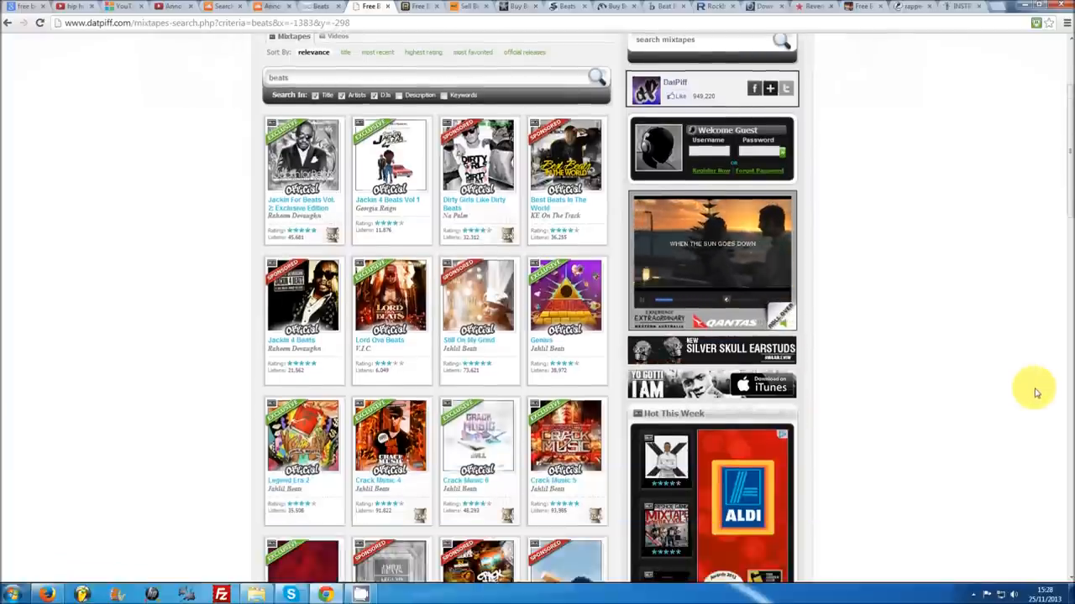
pyautogui.scroll(-1, 1035, 392)
pyautogui.scroll(-1, 1035, 392)
pyautogui.scroll(-1, 1035, 392)
pyautogui.scroll(-2, 1035, 392)
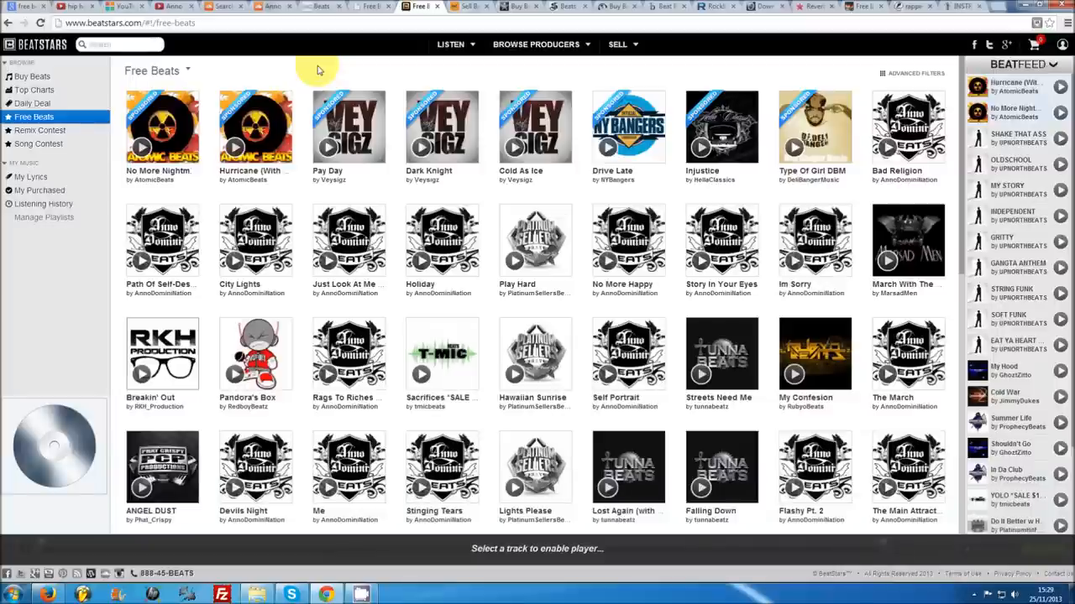
pyautogui.scroll(-2, 317, 69)
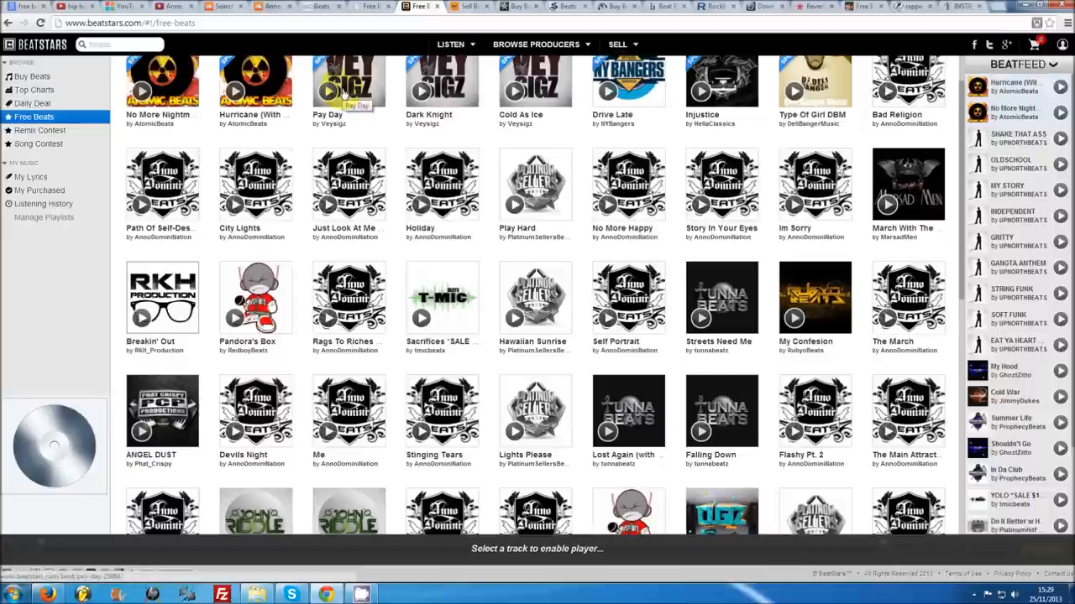
pyautogui.scroll(-2, 336, 79)
pyautogui.scroll(-1, 342, 84)
pyautogui.scroll(-1, 342, 88)
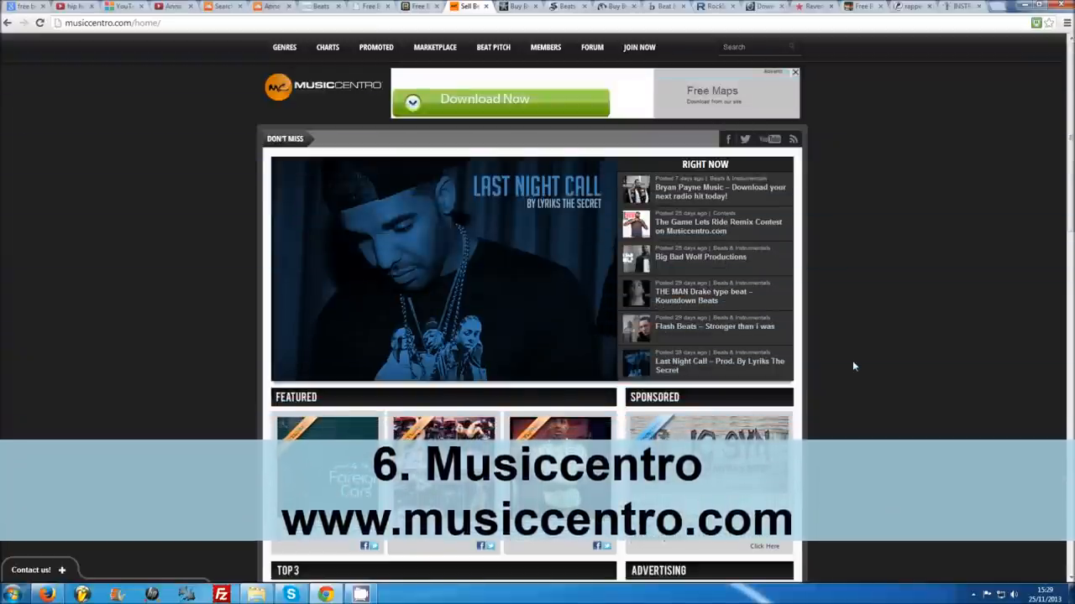
pyautogui.scroll(-1, 852, 360)
pyautogui.scroll(-1, 852, 361)
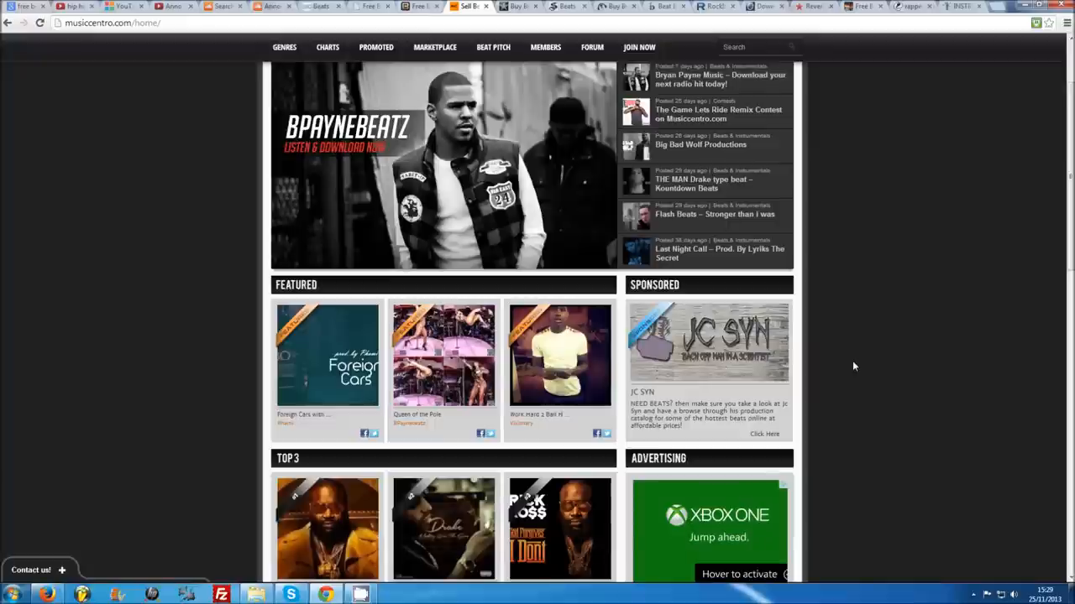
pyautogui.scroll(-1, 852, 361)
pyautogui.scroll(-1, 852, 360)
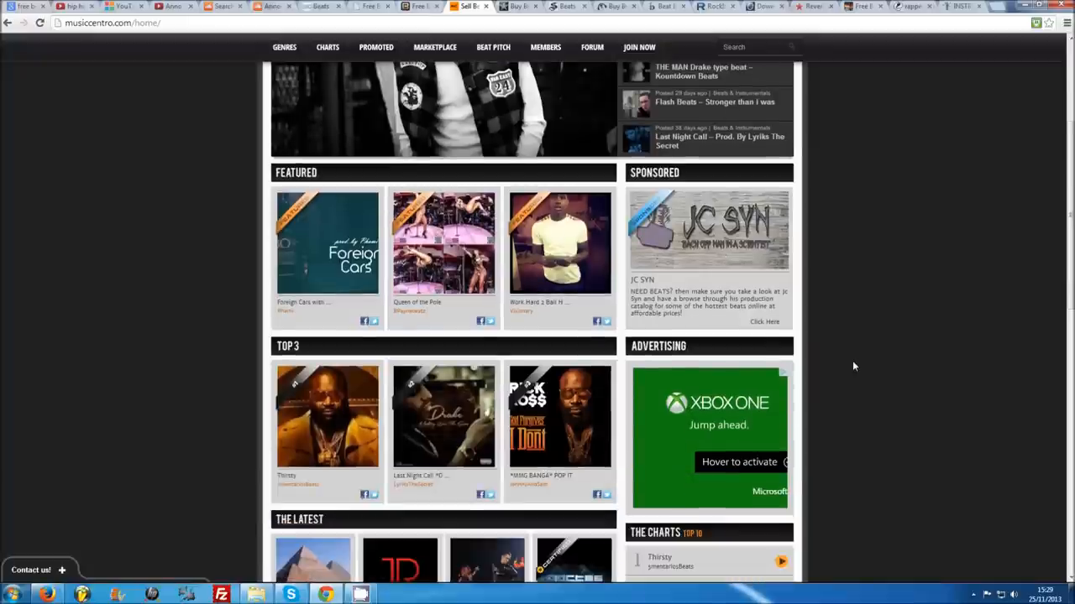
pyautogui.scroll(-1, 852, 360)
pyautogui.scroll(-1, 852, 360)
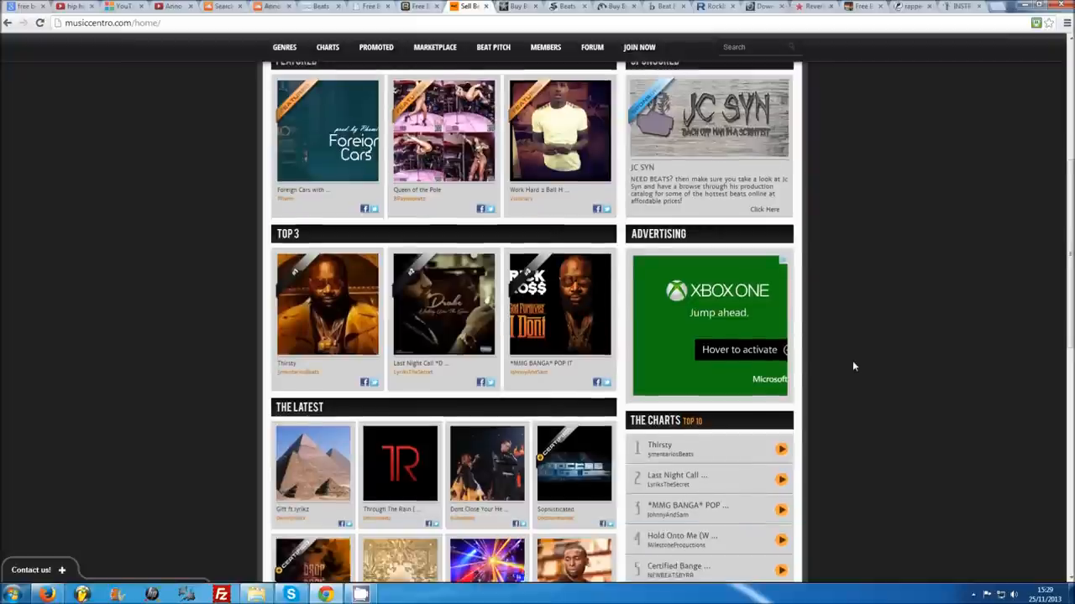
pyautogui.scroll(2, 853, 361)
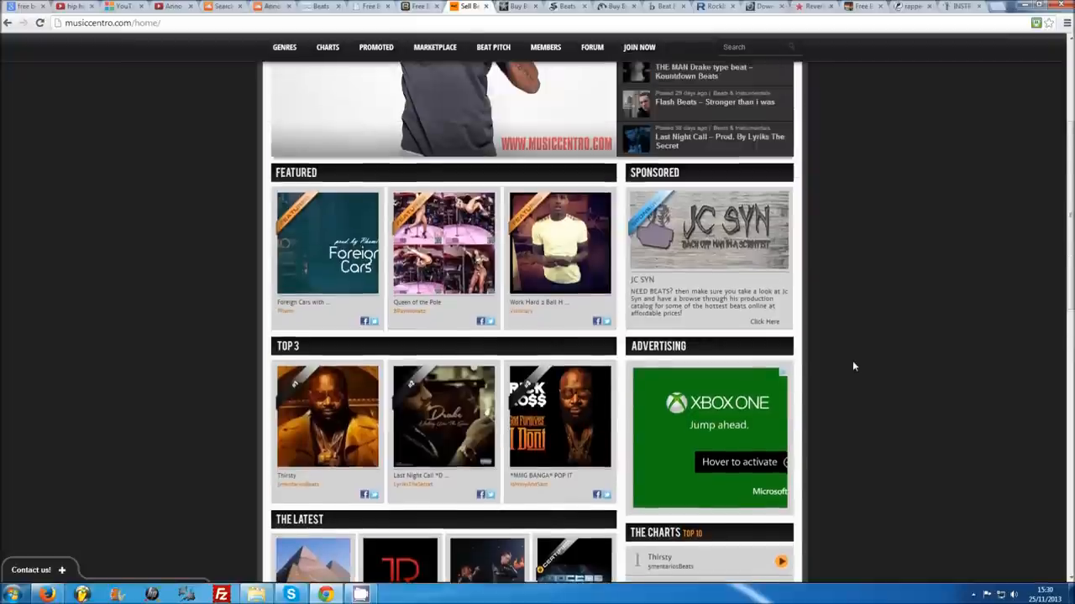
pyautogui.scroll(2, 852, 360)
pyautogui.scroll(1, 853, 360)
pyautogui.scroll(1, 852, 361)
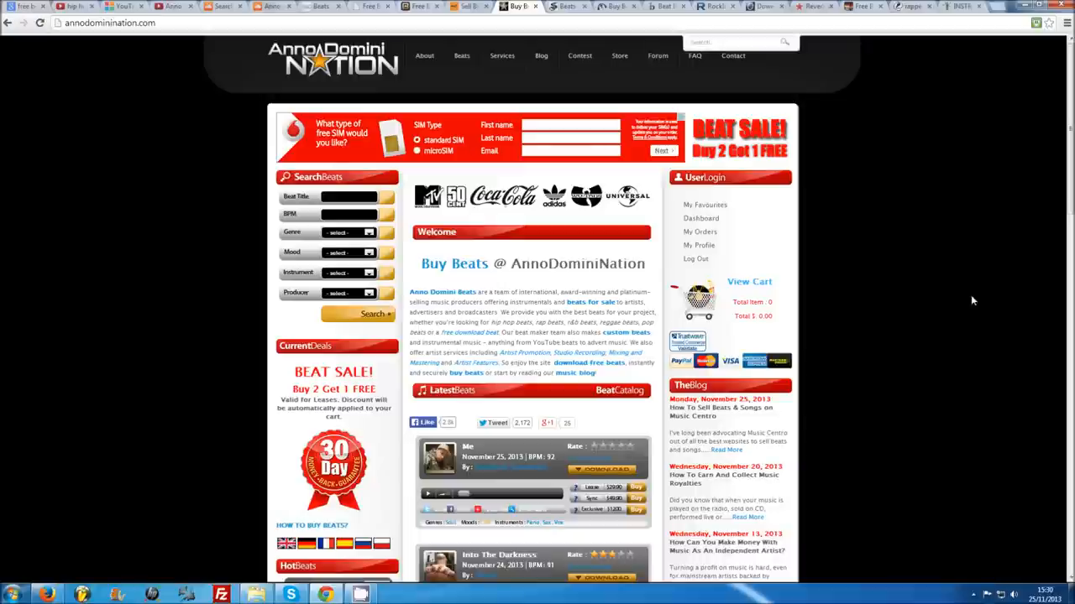
pyautogui.scroll(-2, 971, 295)
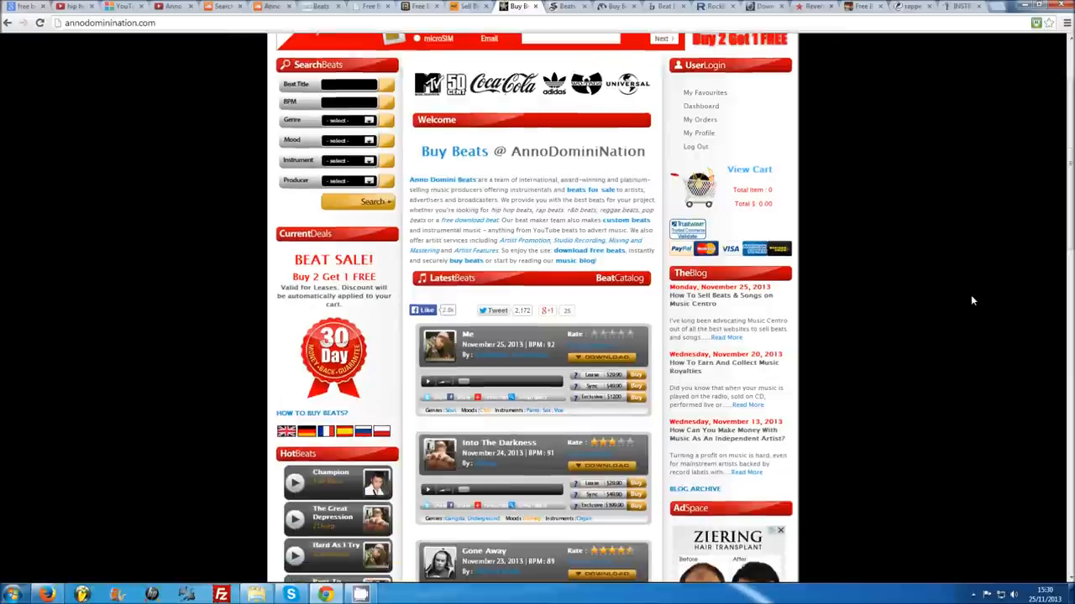
pyautogui.scroll(-1, 970, 295)
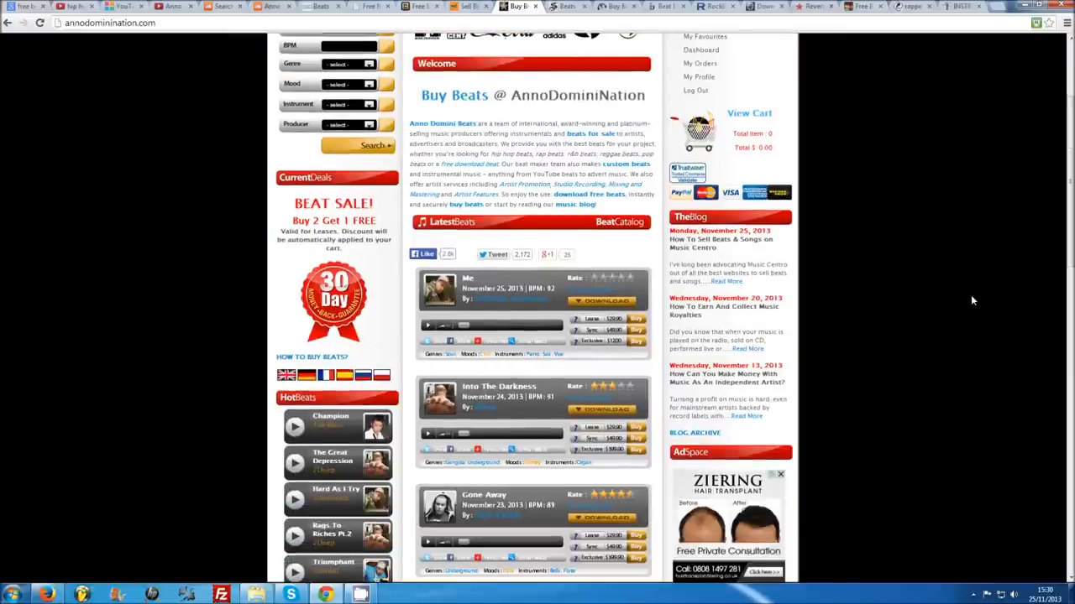
pyautogui.scroll(-1, 970, 294)
pyautogui.scroll(-1, 971, 295)
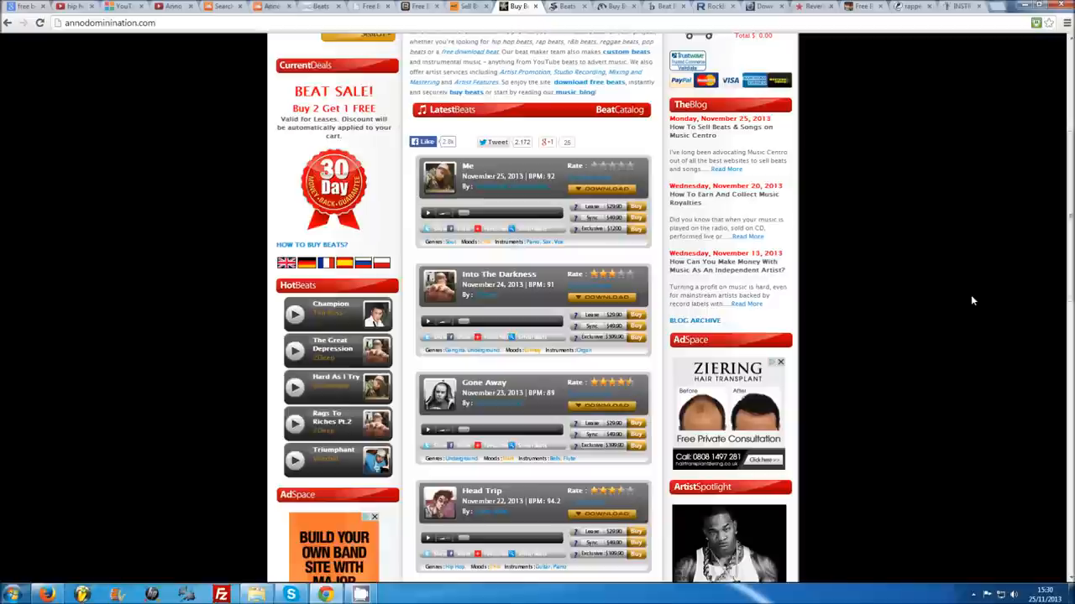
pyautogui.scroll(-1, 971, 295)
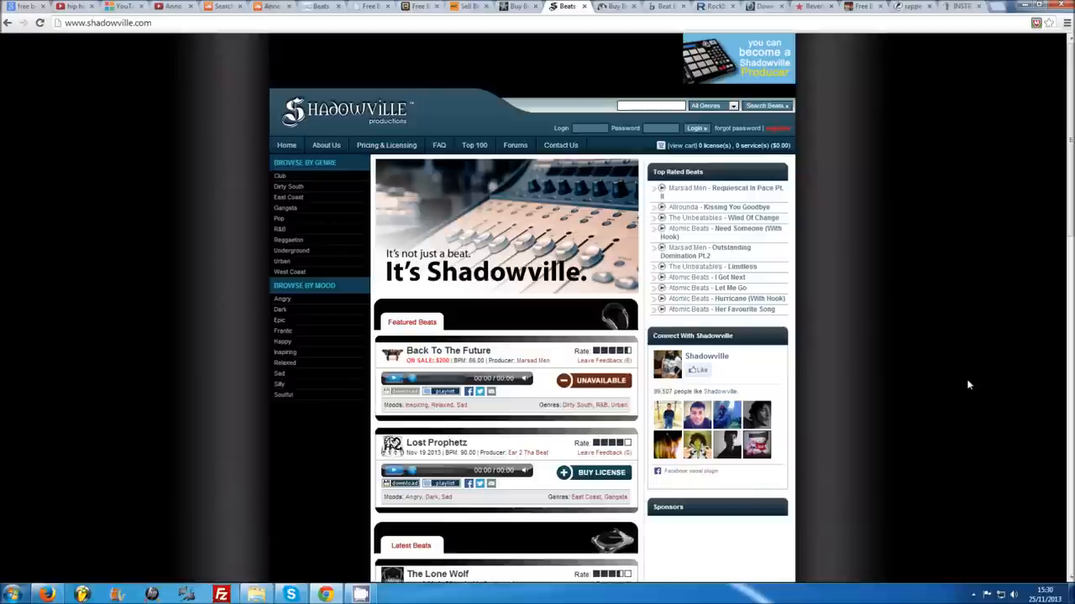
pyautogui.scroll(-3, 966, 378)
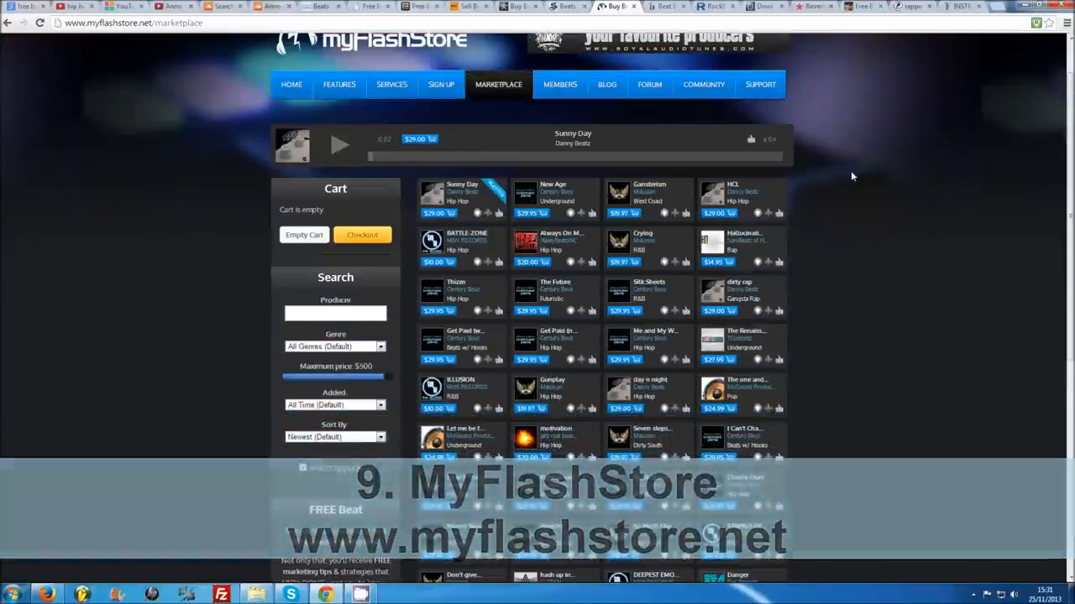
pyautogui.scroll(-2, 848, 188)
pyautogui.scroll(-2, 848, 188)
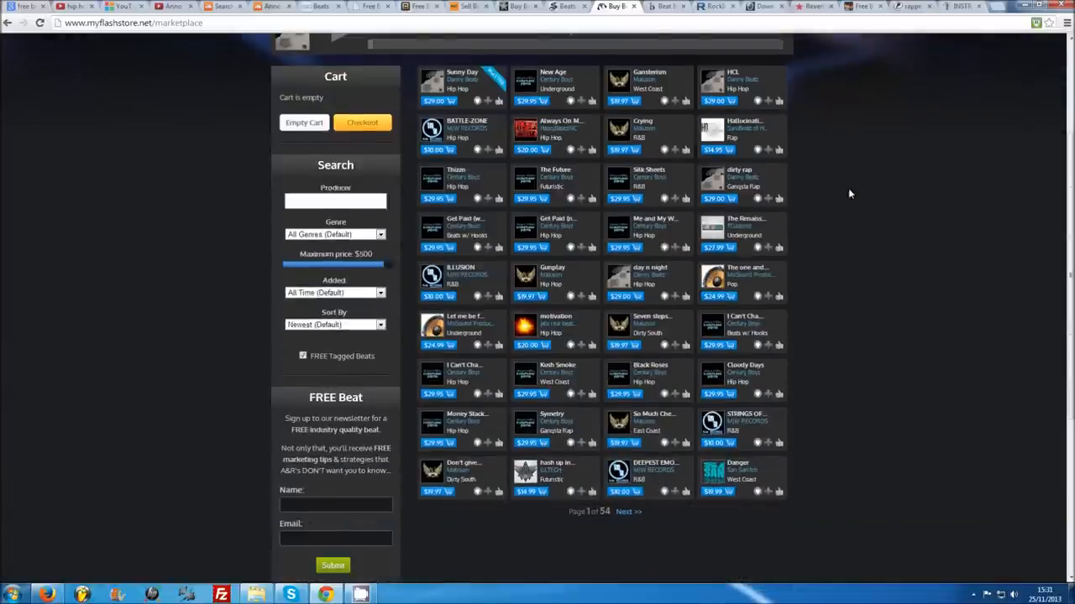
pyautogui.scroll(-1, 848, 188)
pyautogui.scroll(-1, 848, 188)
pyautogui.scroll(-1, 848, 189)
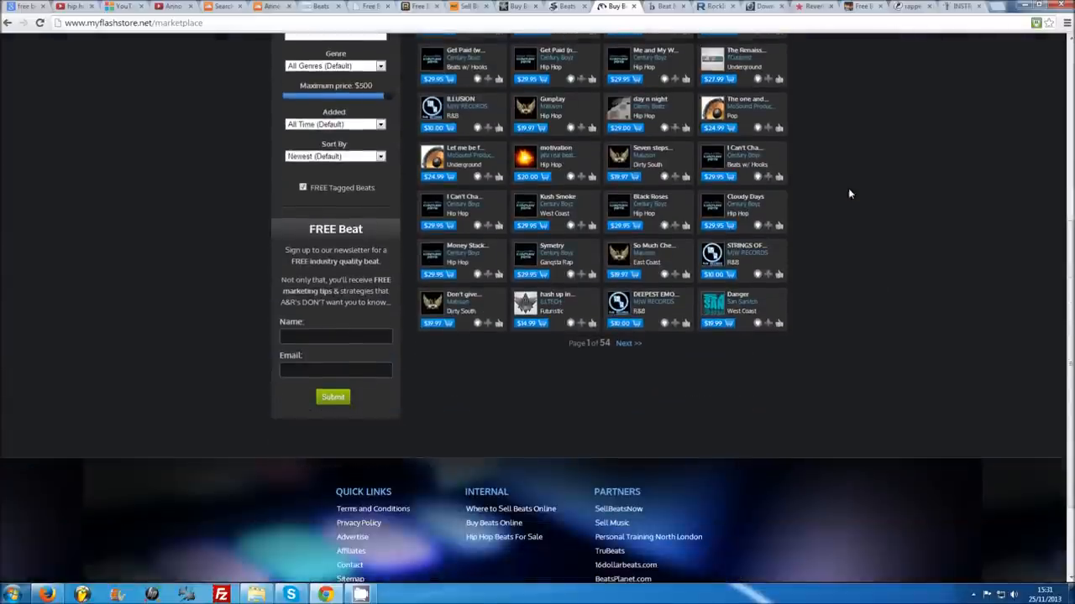
pyautogui.scroll(-1, 848, 188)
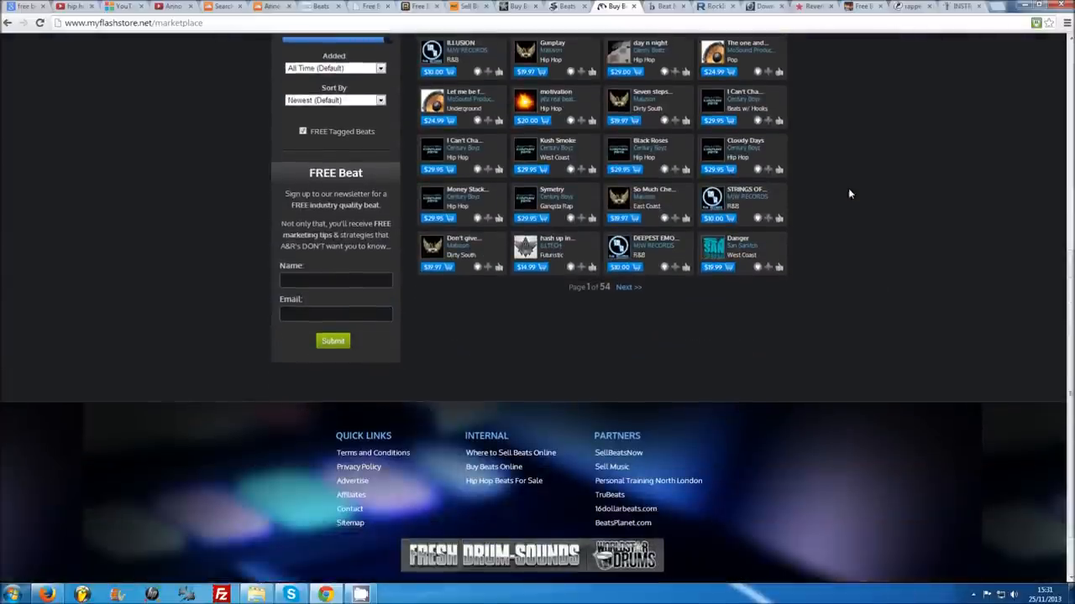
pyautogui.scroll(-1, 848, 188)
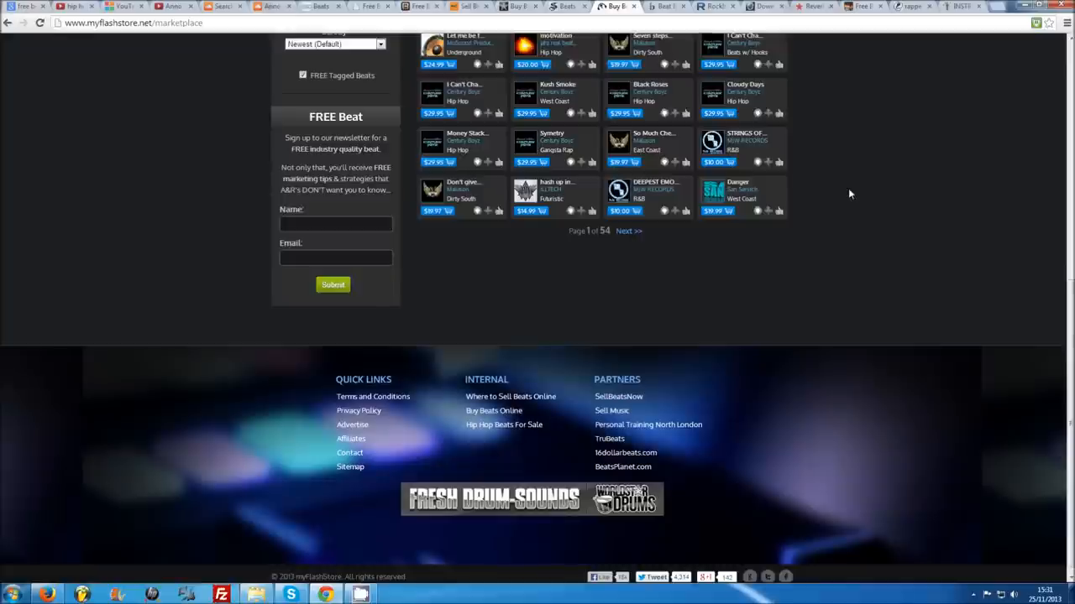
pyautogui.scroll(-1, 848, 188)
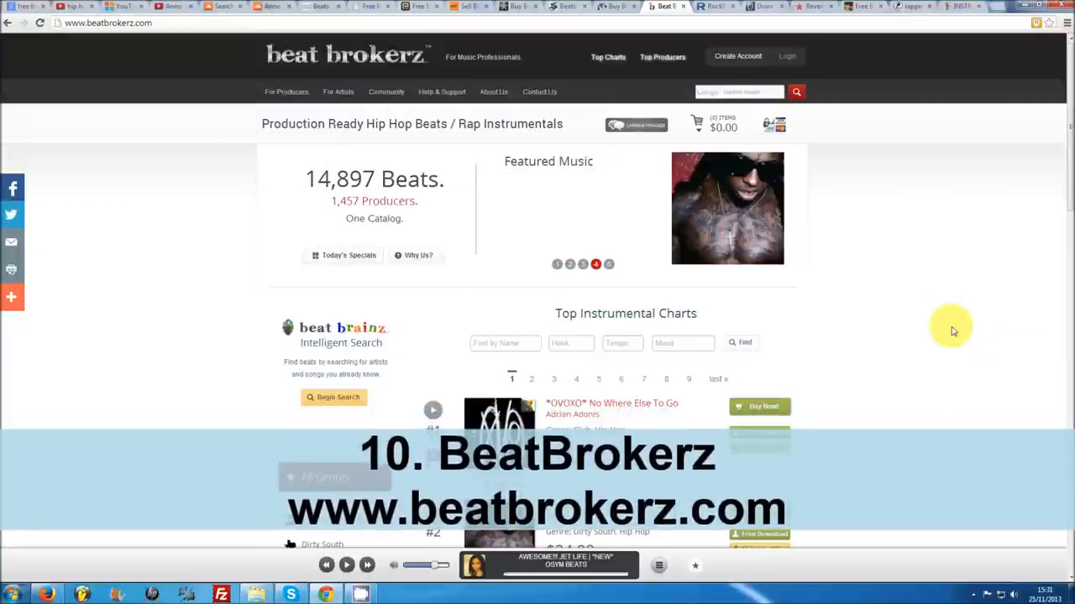
pyautogui.scroll(-1, 957, 329)
pyautogui.scroll(-1, 935, 328)
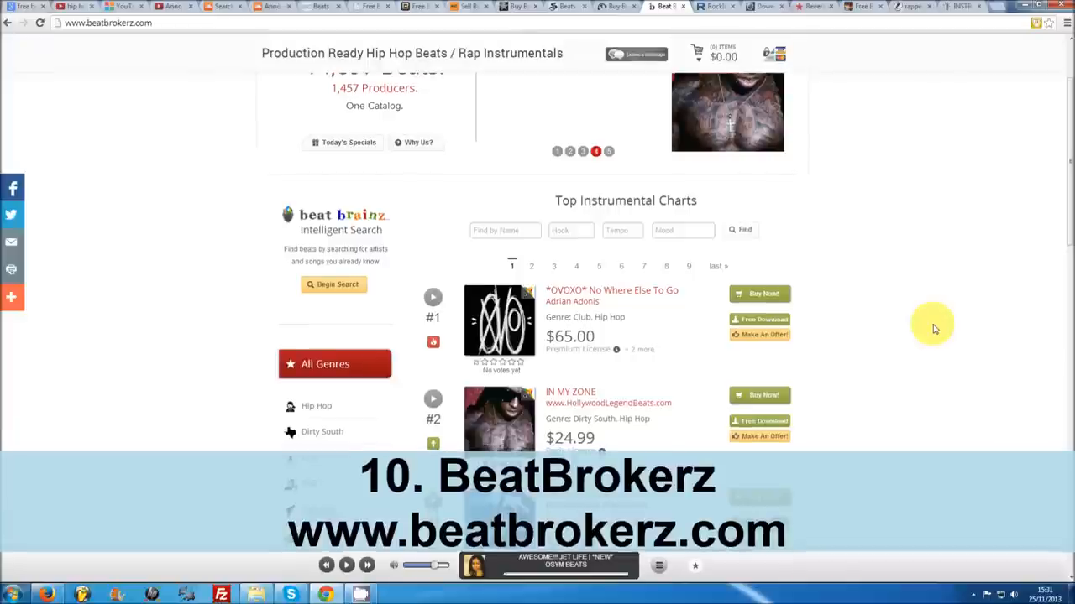
pyautogui.scroll(-1, 935, 327)
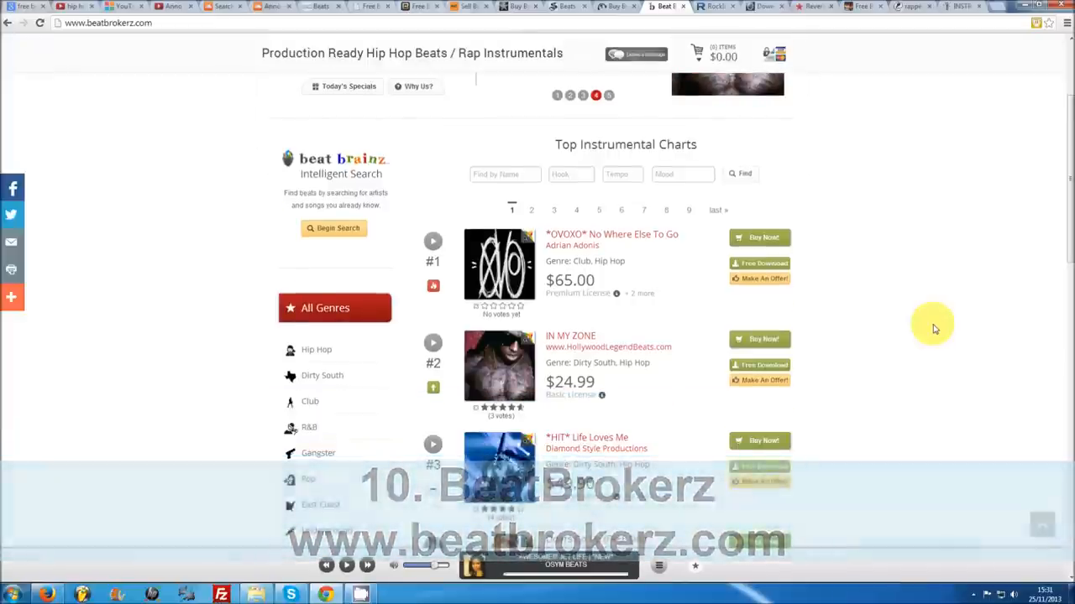
pyautogui.scroll(-1, 934, 328)
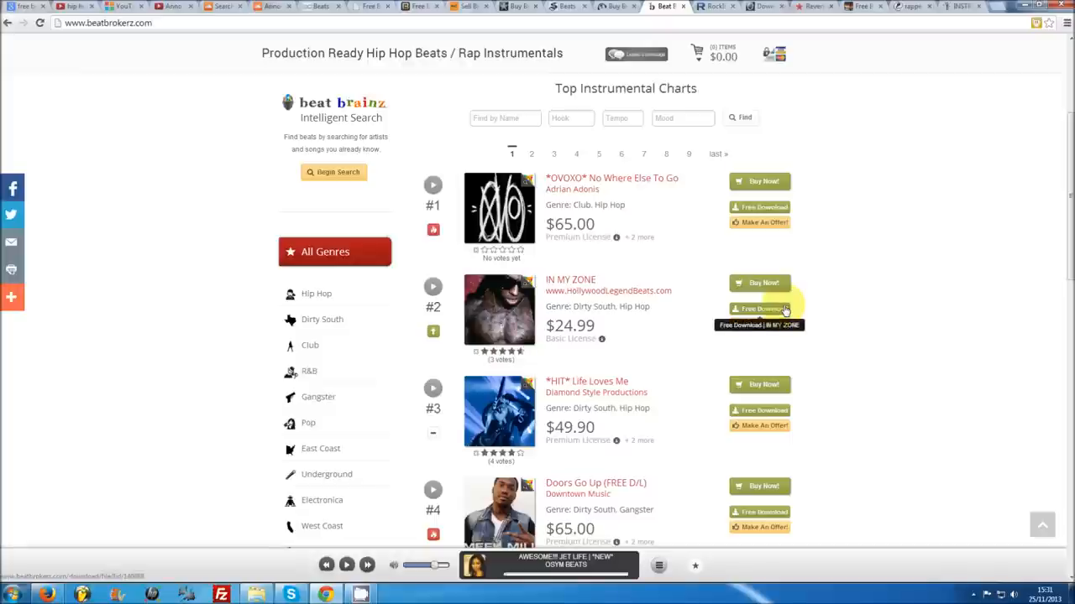
pyautogui.scroll(-2, 787, 310)
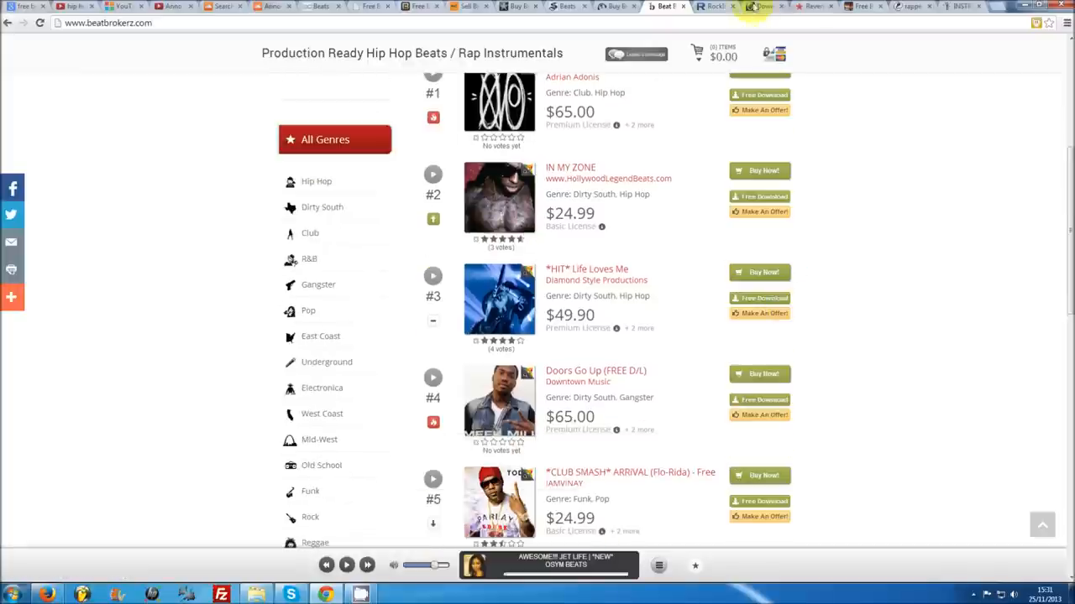
# Switch to the Rock It Productions beat store home page
pyautogui.click(716, 7)
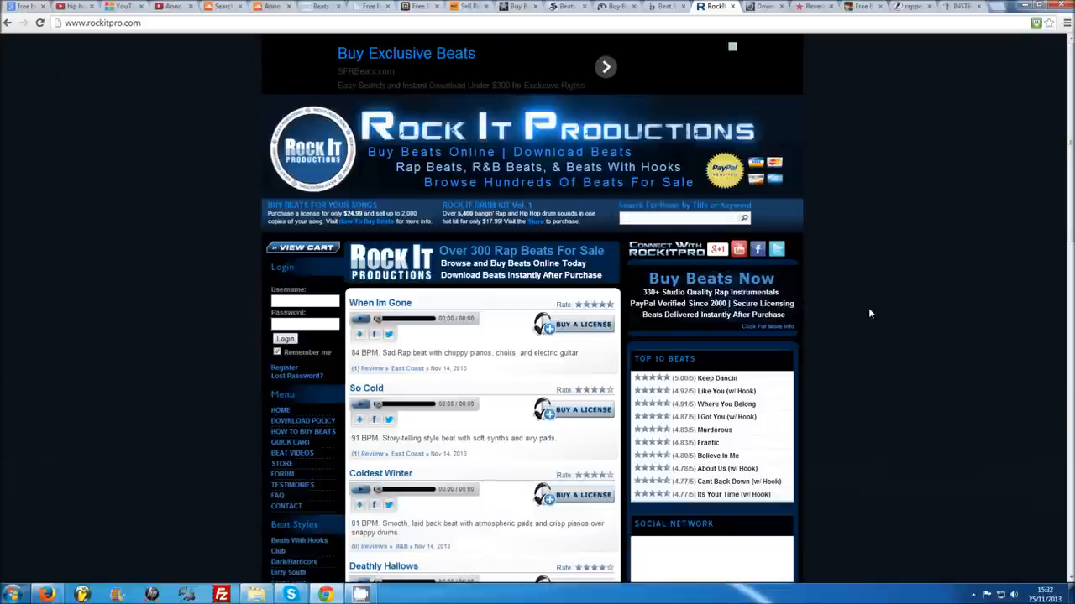
pyautogui.scroll(-3, 868, 308)
pyautogui.scroll(-3, 868, 307)
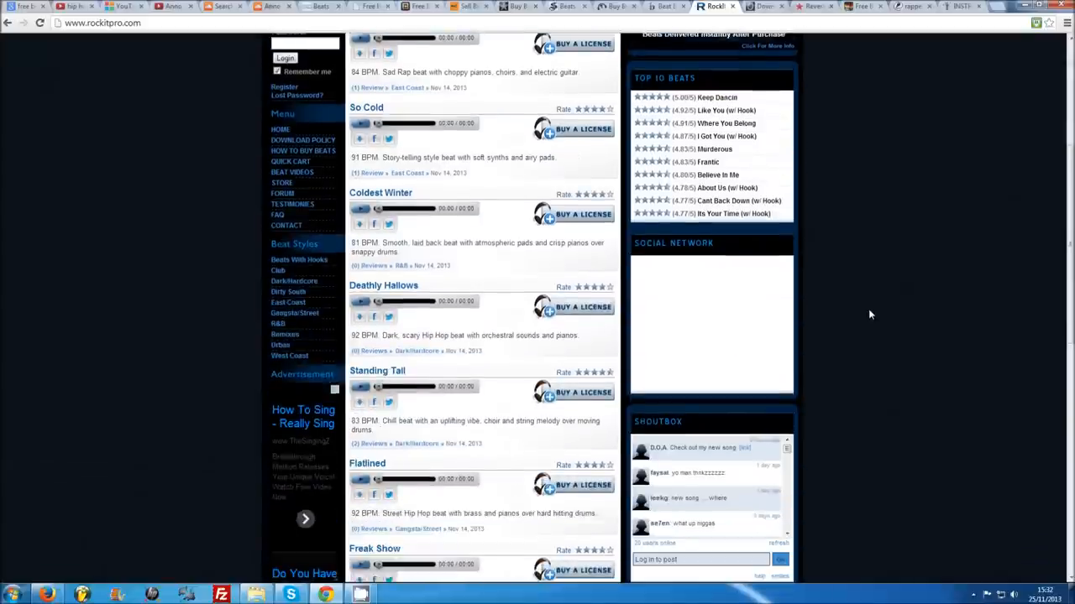
# Switch to the Open Minds Entertainment beat store home page
pyautogui.click(768, 7)
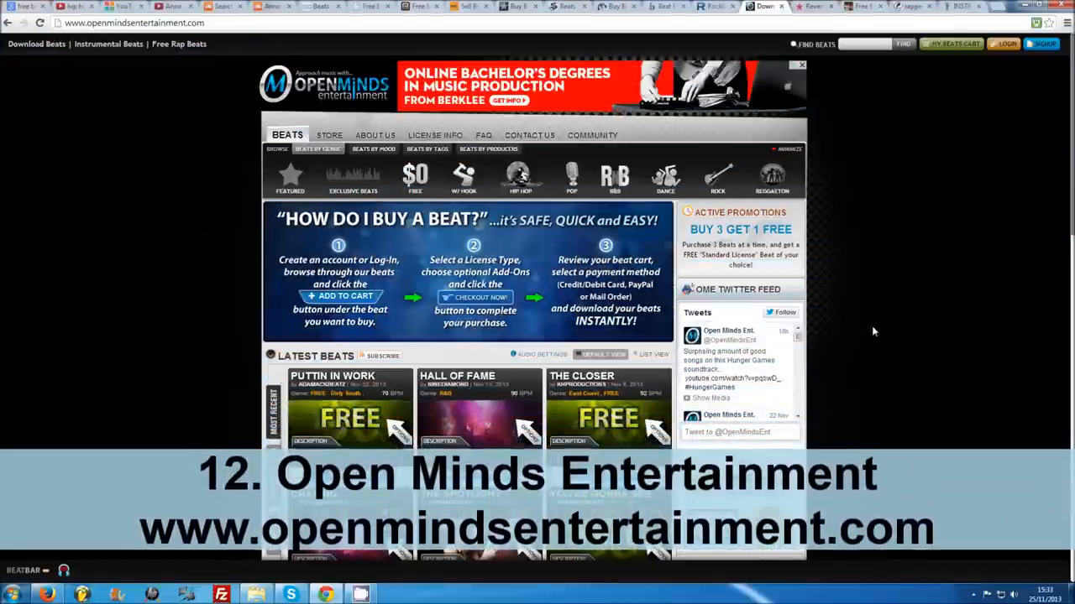
pyautogui.scroll(-1, 854, 326)
pyautogui.scroll(-1, 854, 325)
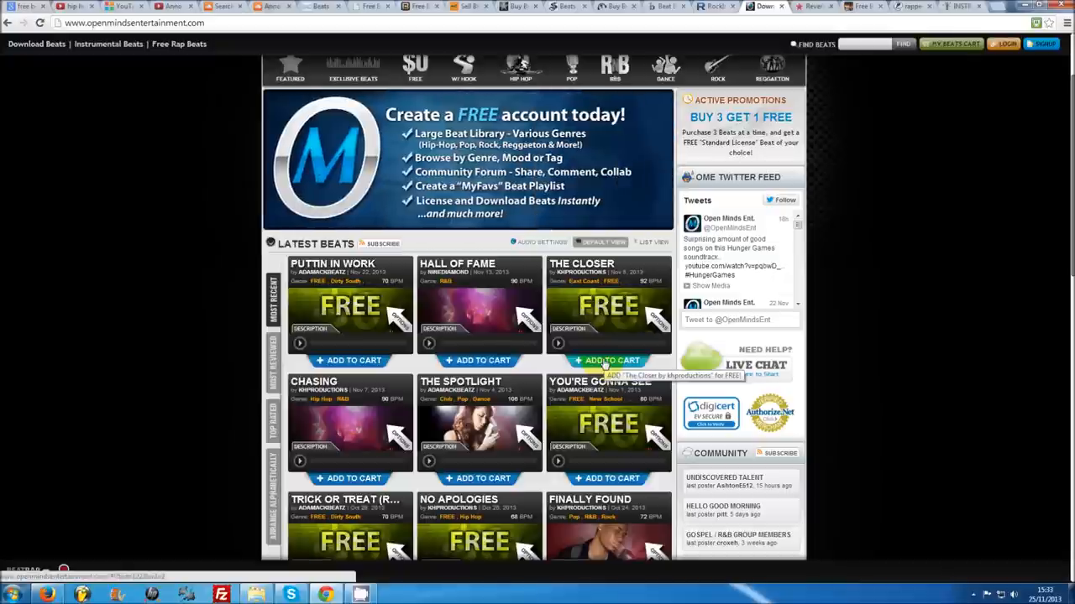
# Switch to ReverbNation's song search results for "free beats"
pyautogui.click(813, 7)
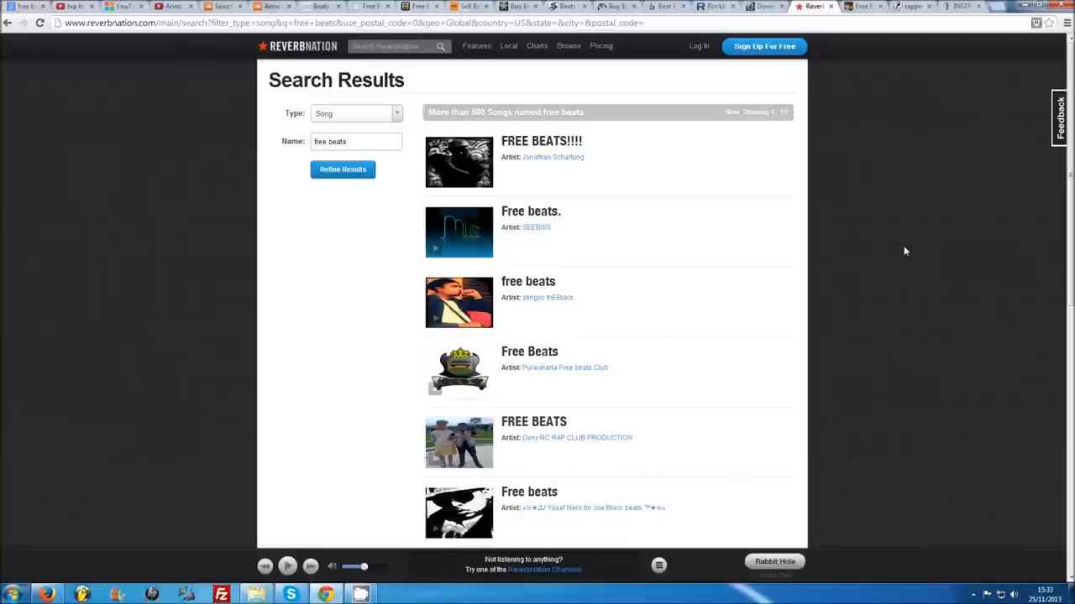
pyautogui.scroll(-2, 904, 245)
pyautogui.scroll(-2, 903, 245)
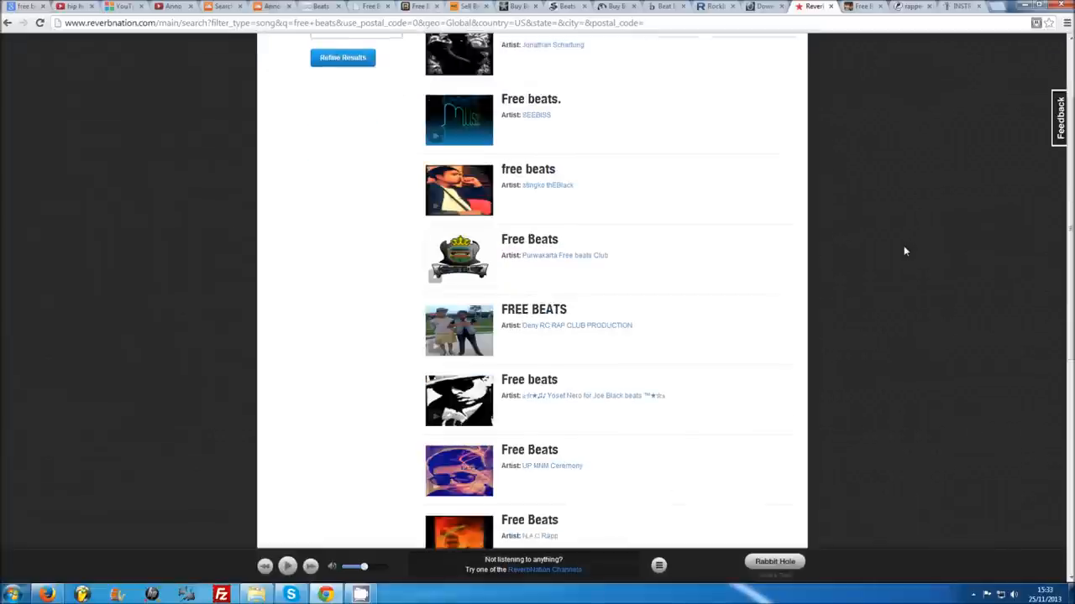
pyautogui.scroll(-1, 904, 245)
pyautogui.scroll(-2, 904, 245)
pyautogui.scroll(-1, 903, 245)
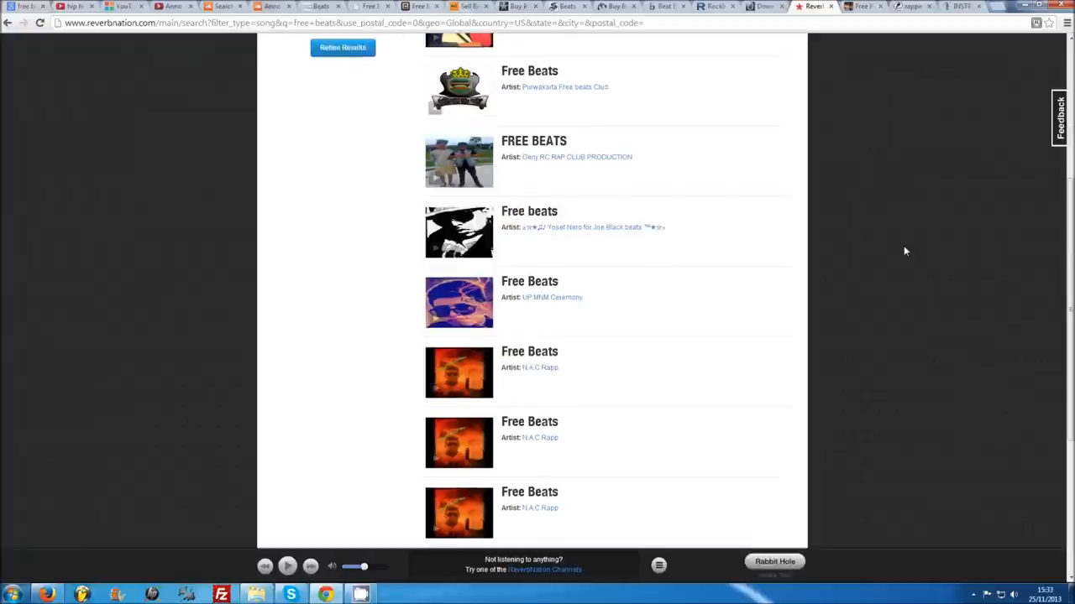
pyautogui.scroll(-2, 904, 245)
pyautogui.scroll(-1, 903, 246)
pyautogui.scroll(1, 904, 245)
# Move on to the Beats1 Free Beats listing page
pyautogui.hotkey('ctrl', 'Tab')
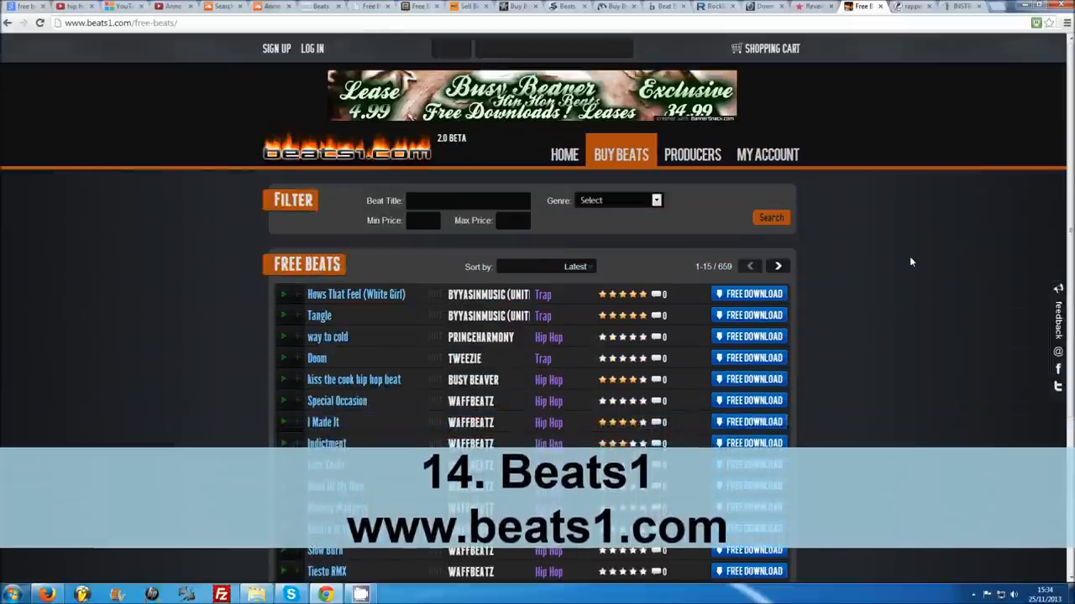
pyautogui.scroll(-1, 909, 256)
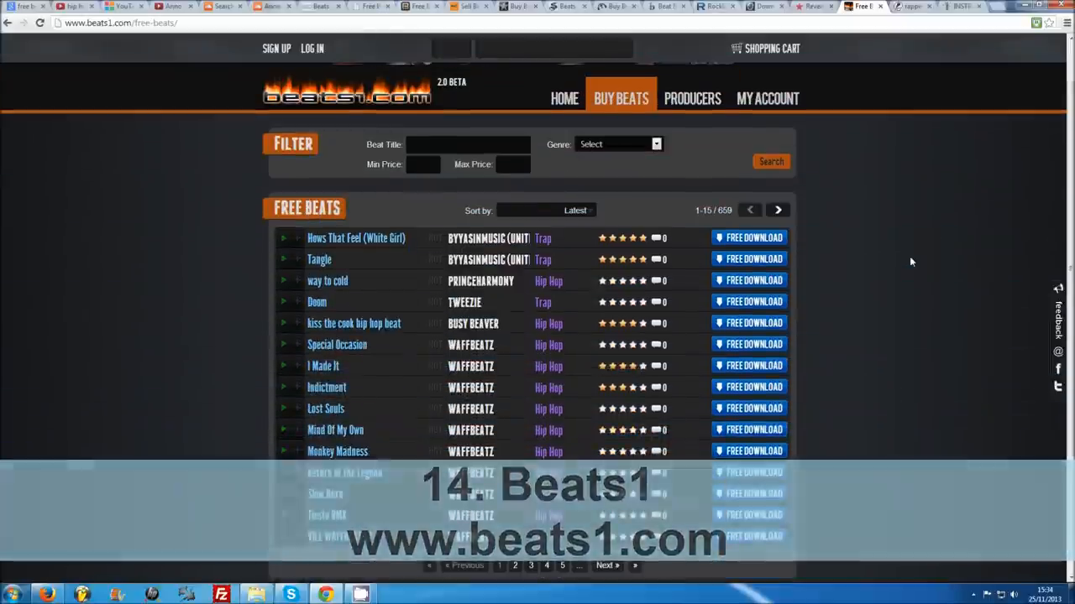
pyautogui.scroll(-1, 909, 256)
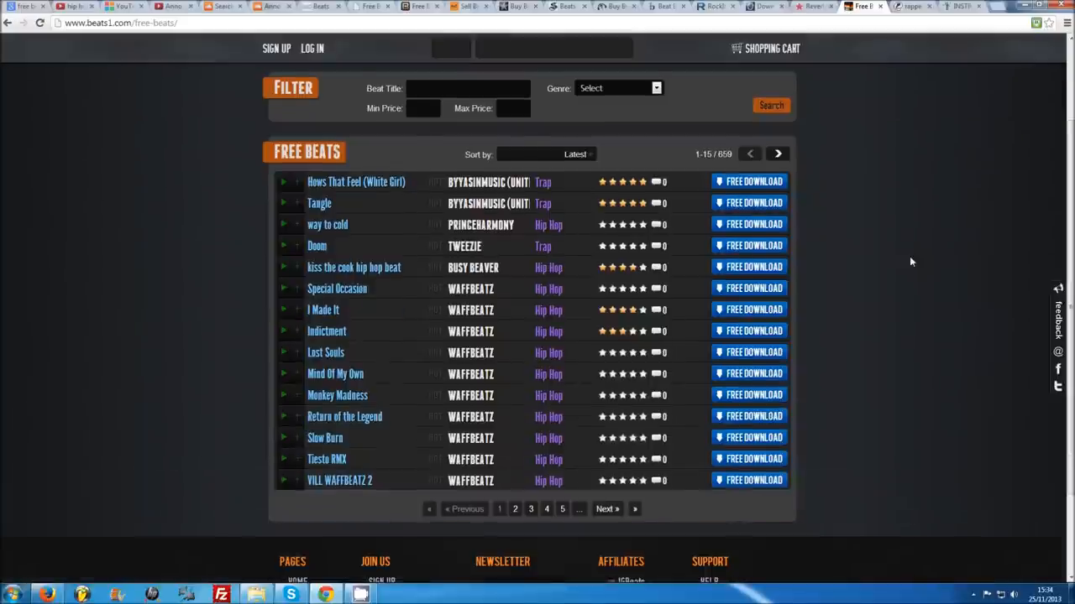
pyautogui.scroll(-1, 909, 257)
pyautogui.scroll(-1, 909, 256)
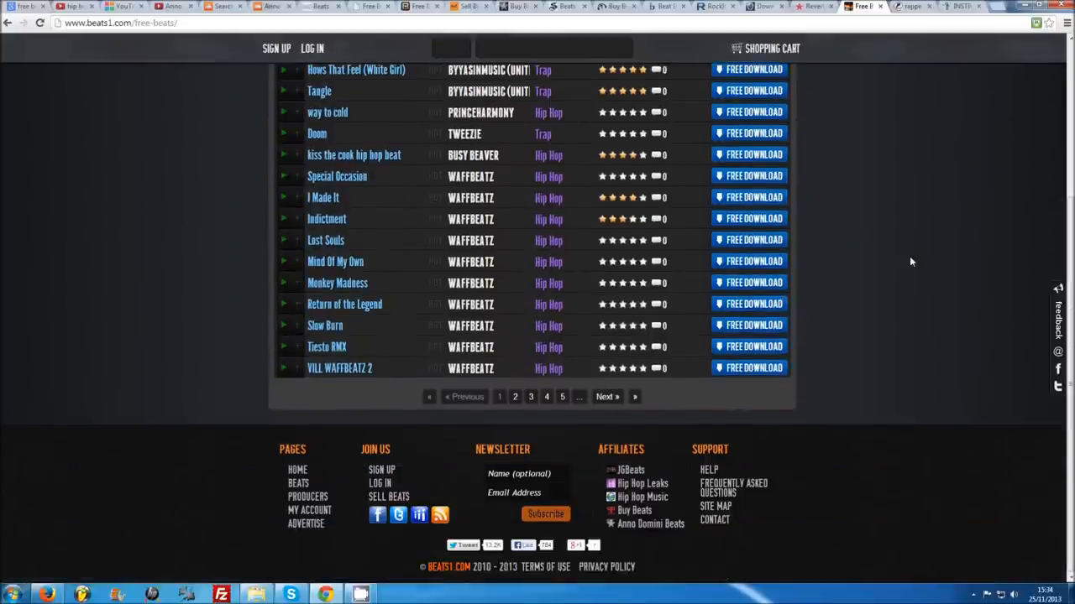
# Move on to the rappers.in beat charts page
pyautogui.hotkey('ctrl', 'Tab')
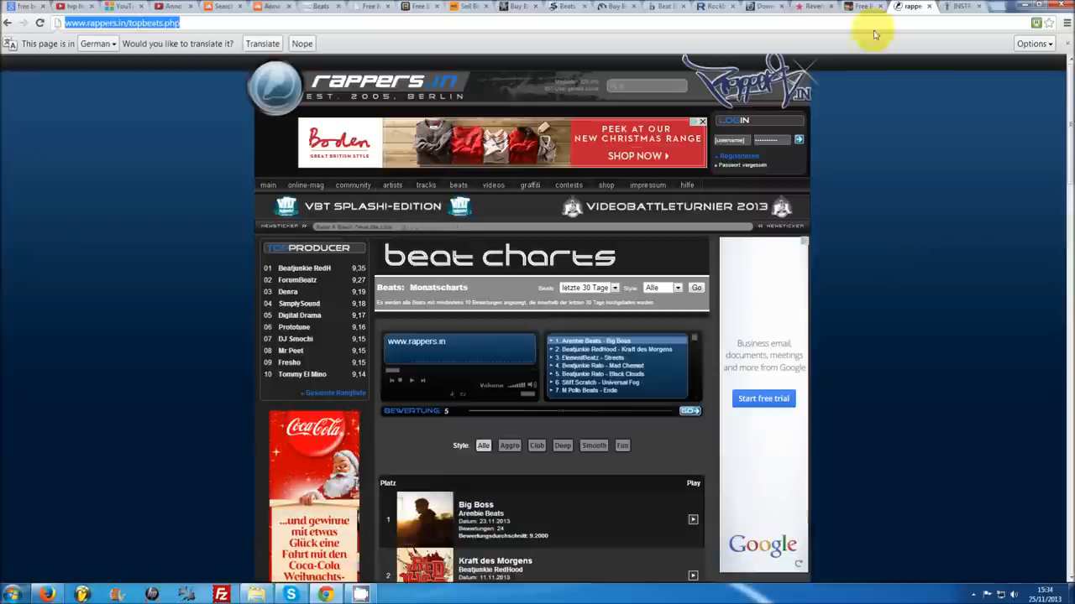
# Switch to Virtual Beat's instrumental search results page
pyautogui.click(959, 7)
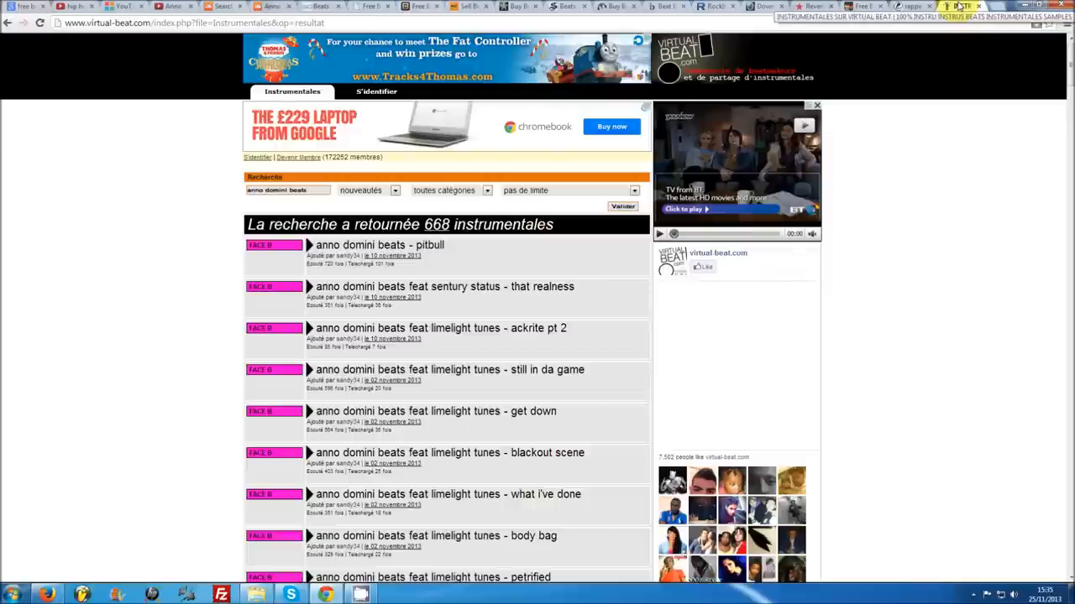
pyautogui.click(960, 6)
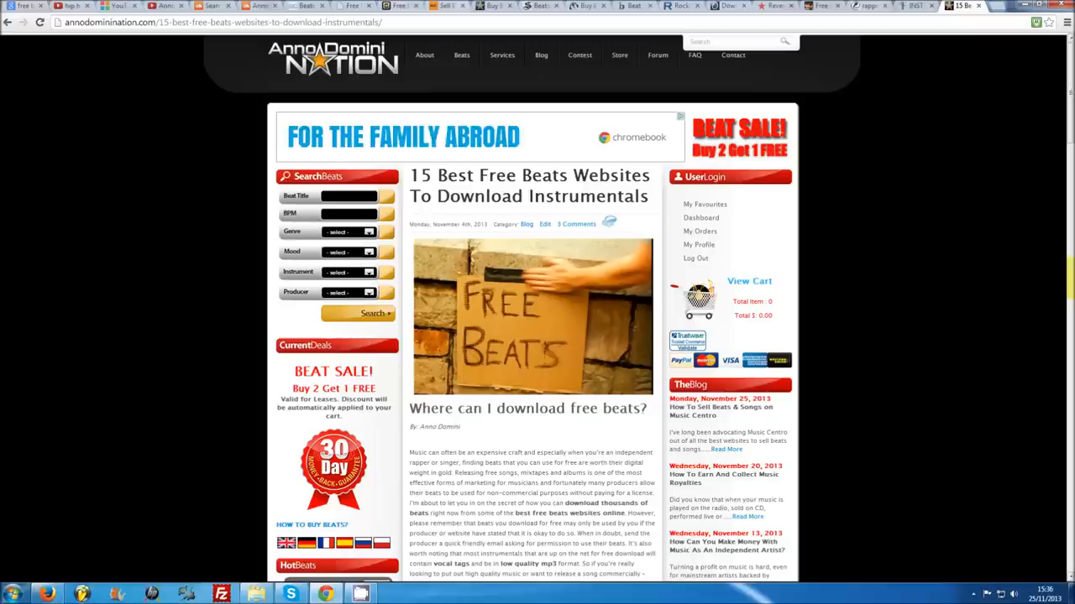